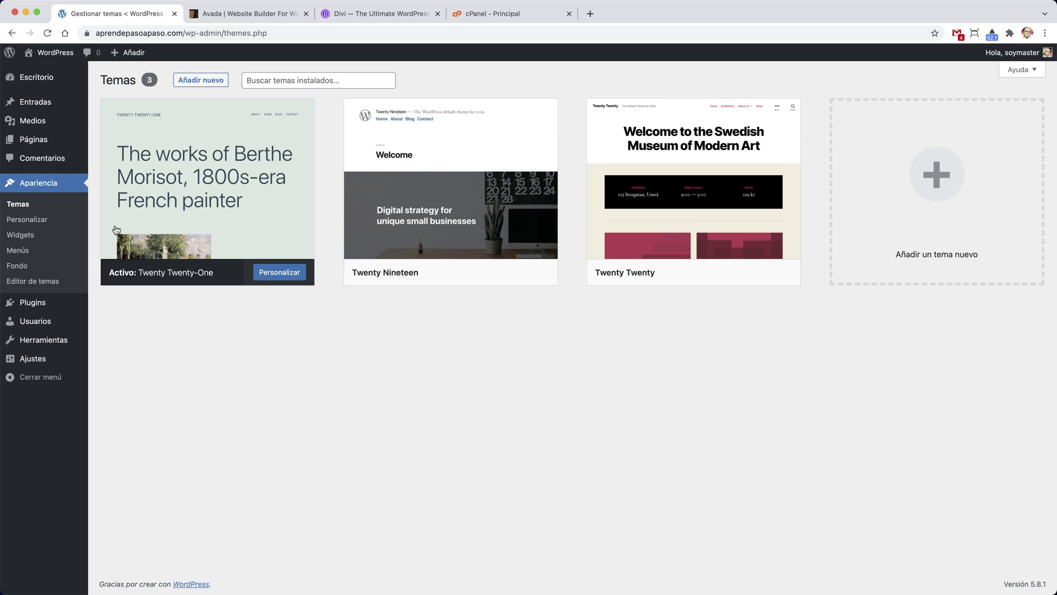
Look over the Avada page on ThemeForest and the Divi page on Elegant Themes, and return to the WordPress themes list.
mouse_move(469, 253)
left_click(257, 14)
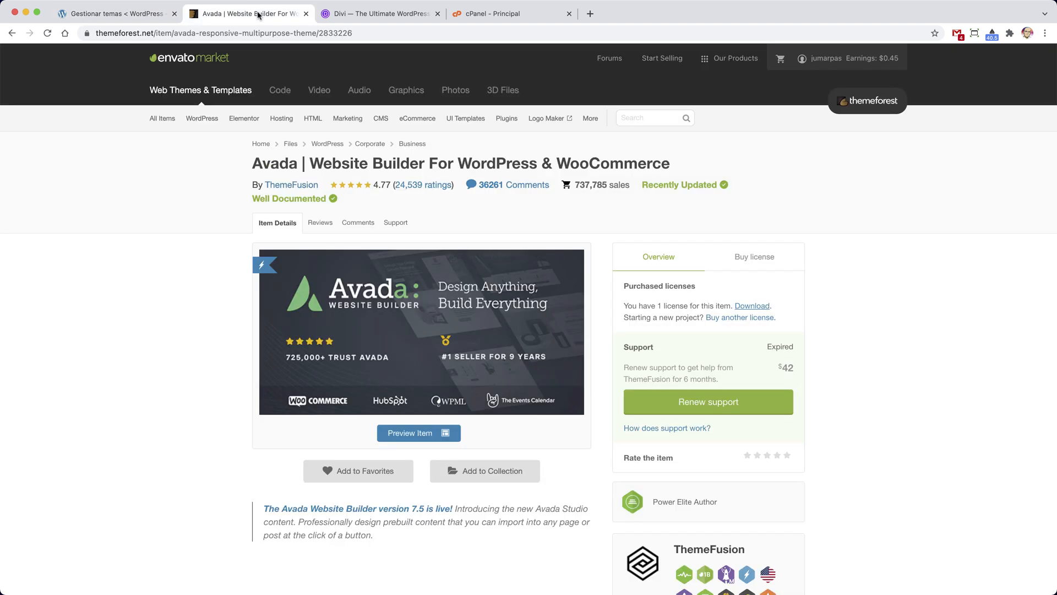
left_click(349, 14)
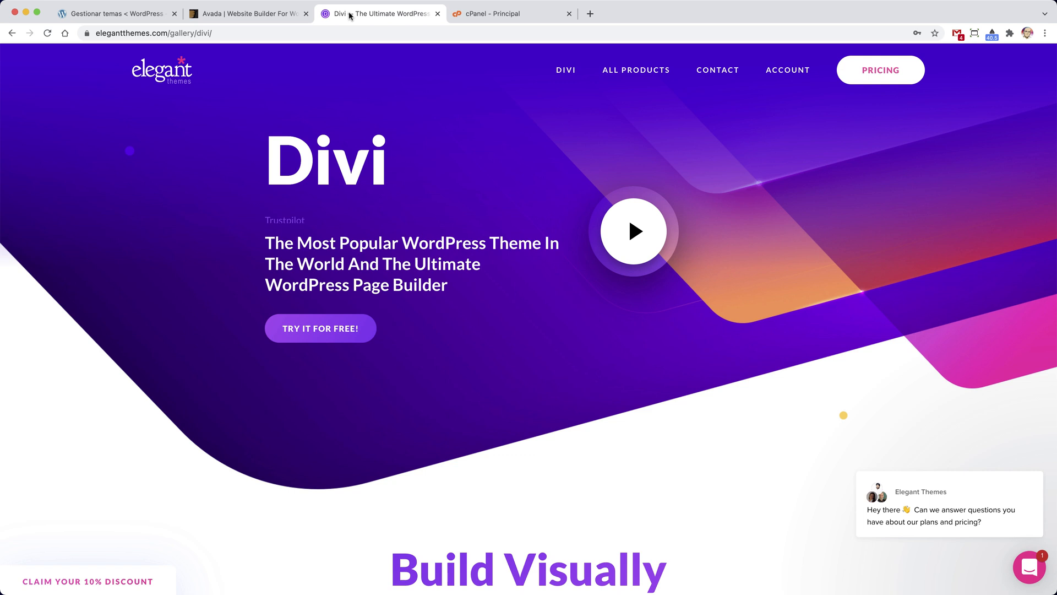
left_click(150, 15)
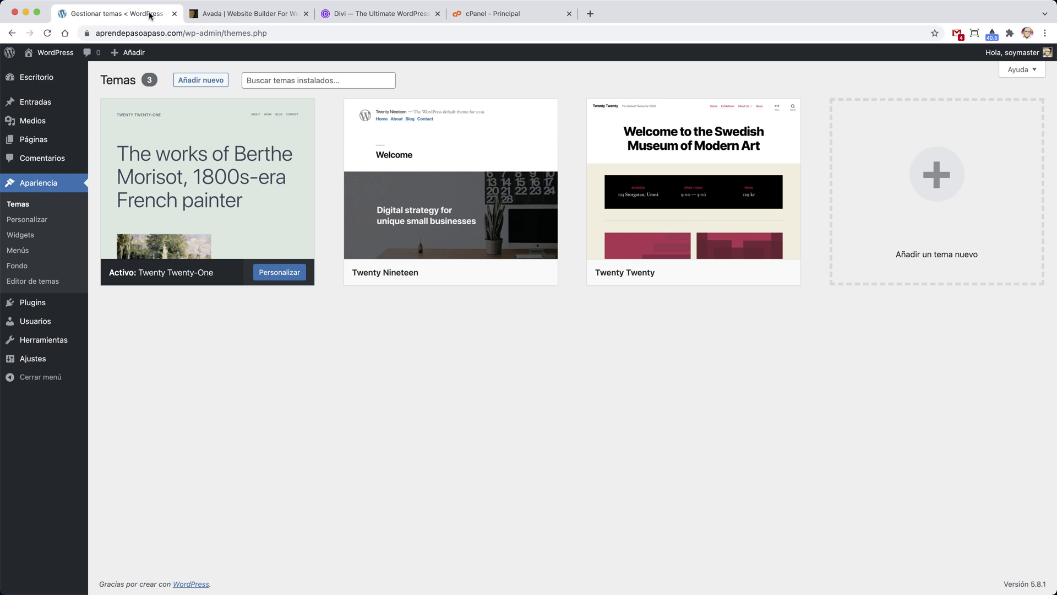
Download the "All files & documentation" package of the Avada theme from the ThemeForest account's downloads and dismiss the download bar.
left_click(241, 16)
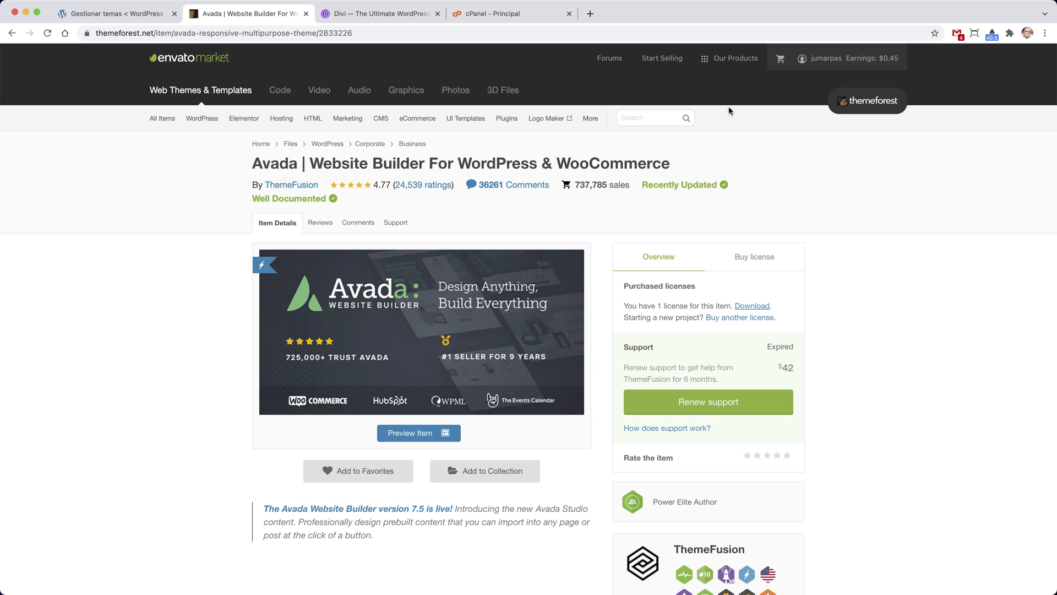
mouse_move(862, 61)
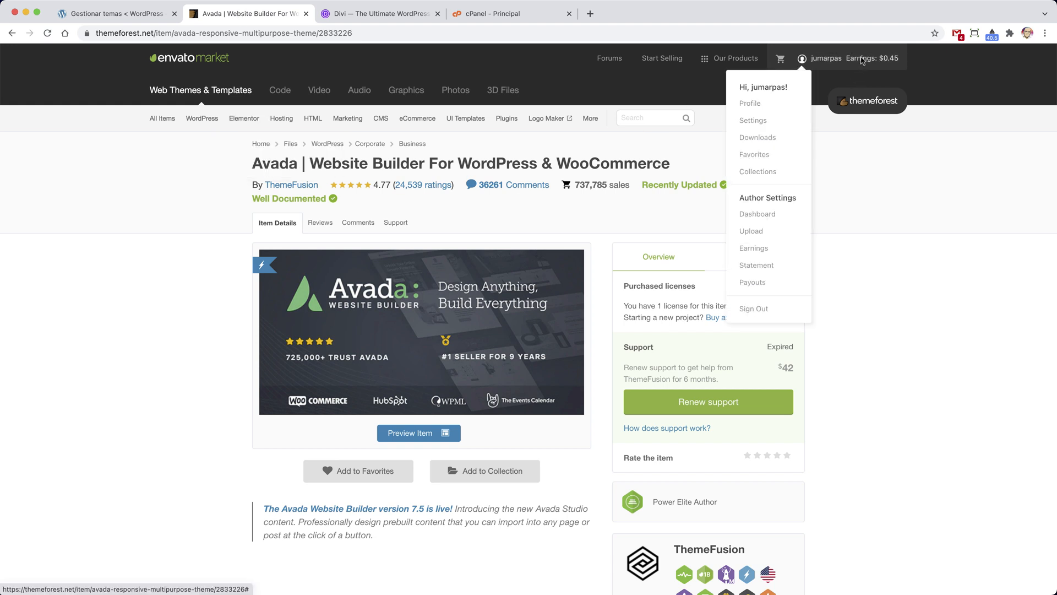
left_click(765, 141)
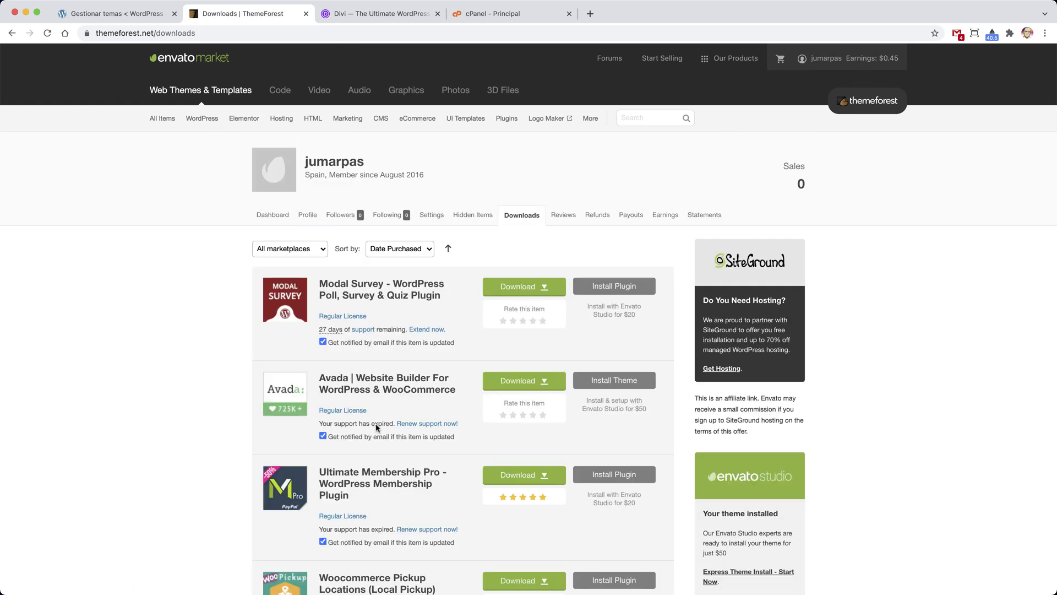
left_click(545, 381)
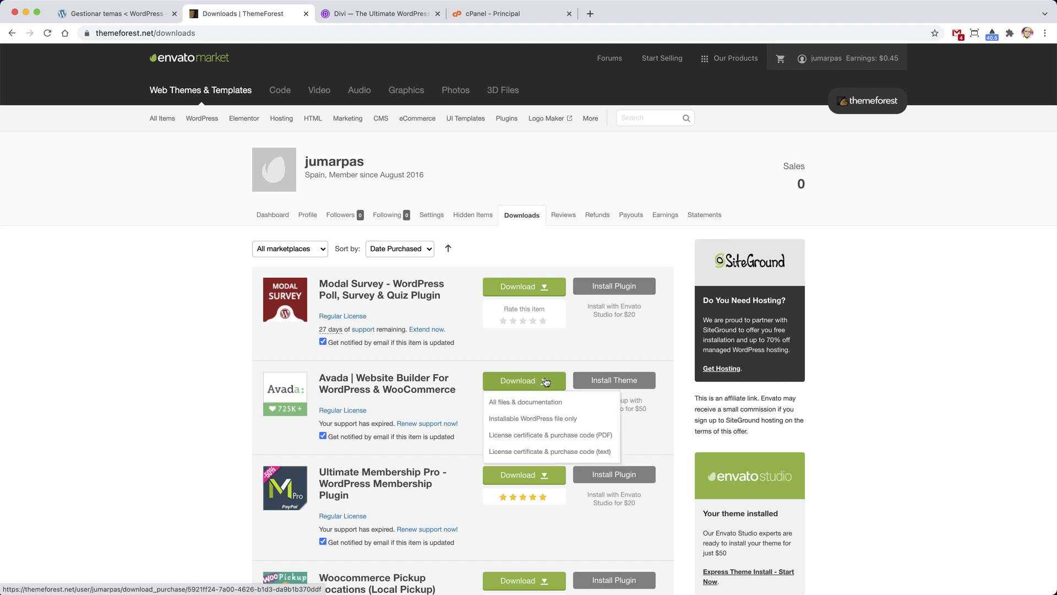
left_click(532, 403)
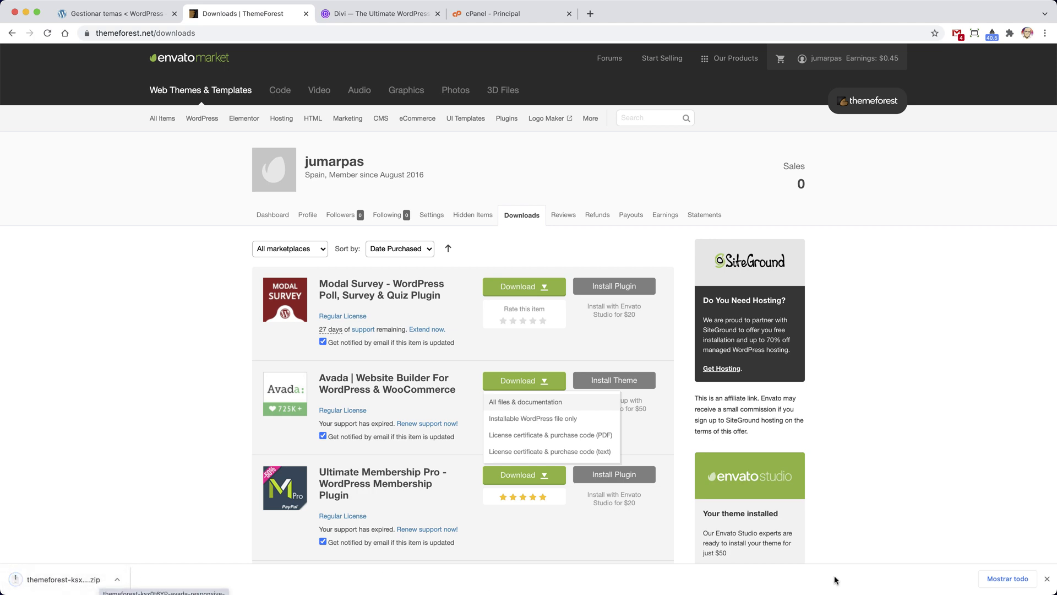
left_click(1046, 579)
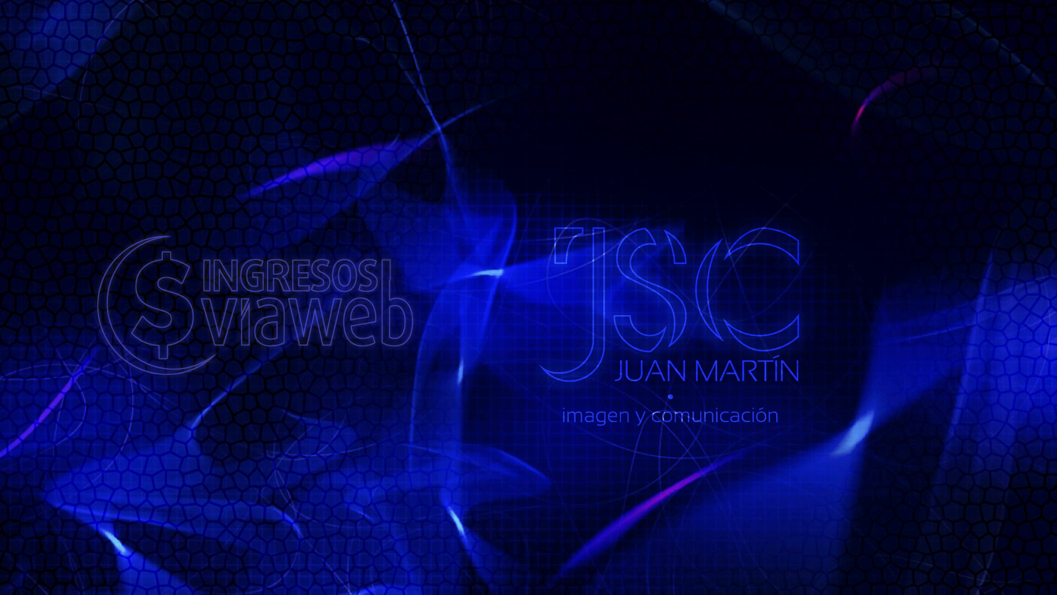
Place the downloaded Avada ZIP on the desktop, extract it and set the Avada_Full_Package folder beside it.
left_click_drag(1056, 330, 597, 308)
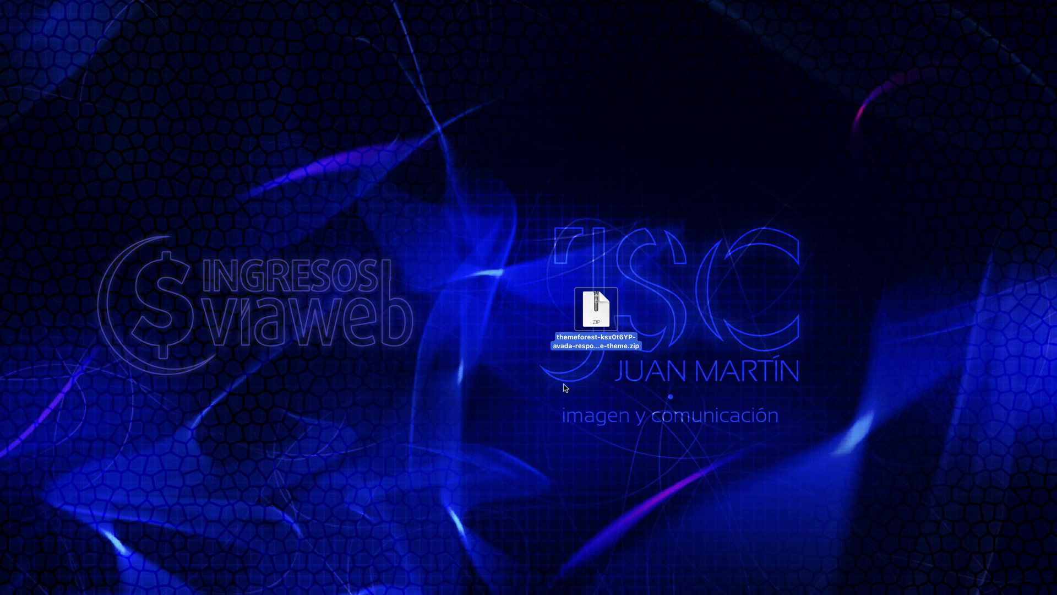
double_click(603, 307)
left_click_drag(612, 319, 684, 307)
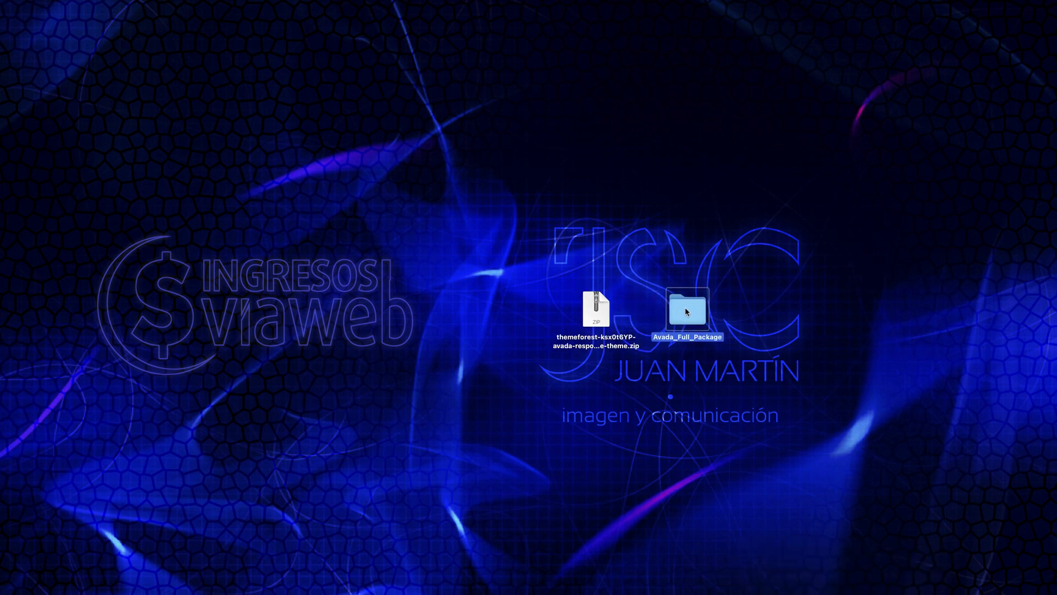
Move Avada.zip from the Avada Theme folder inside Avada_Full_Package onto the desktop.
double_click(686, 309)
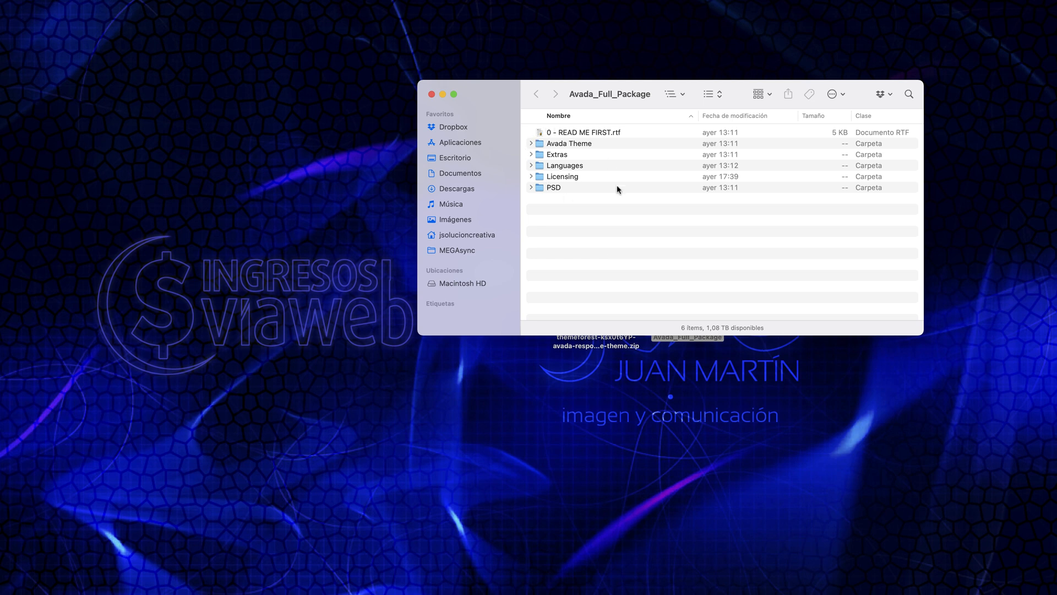
left_click(532, 143)
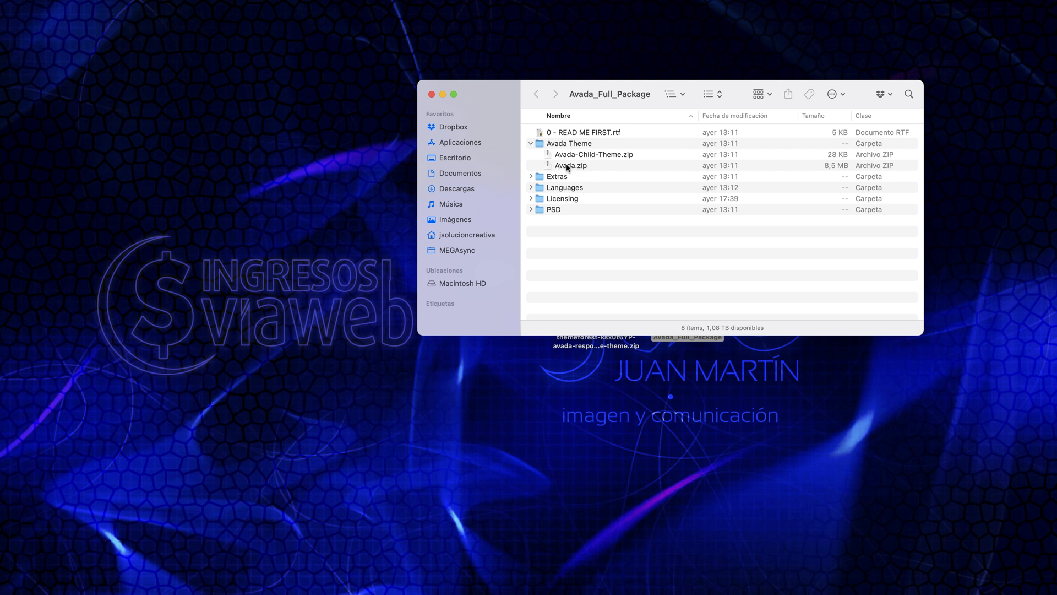
left_click_drag(566, 165, 968, 424)
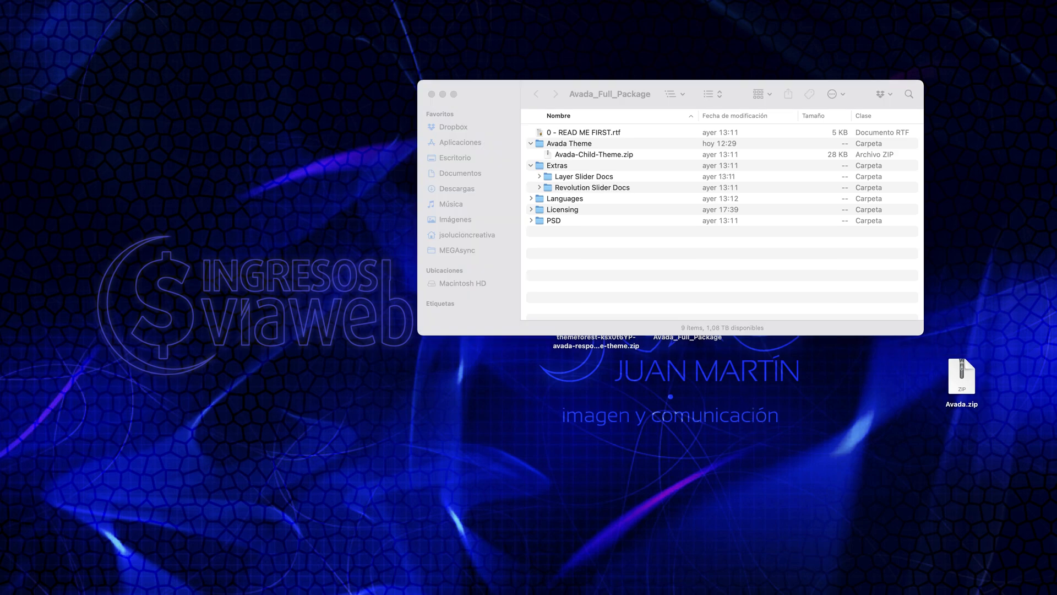
Switch to the WordPress admin in Chrome, upload and install Avada.zip as a new theme, and reopen the installed themes list.
left_click(480, 587)
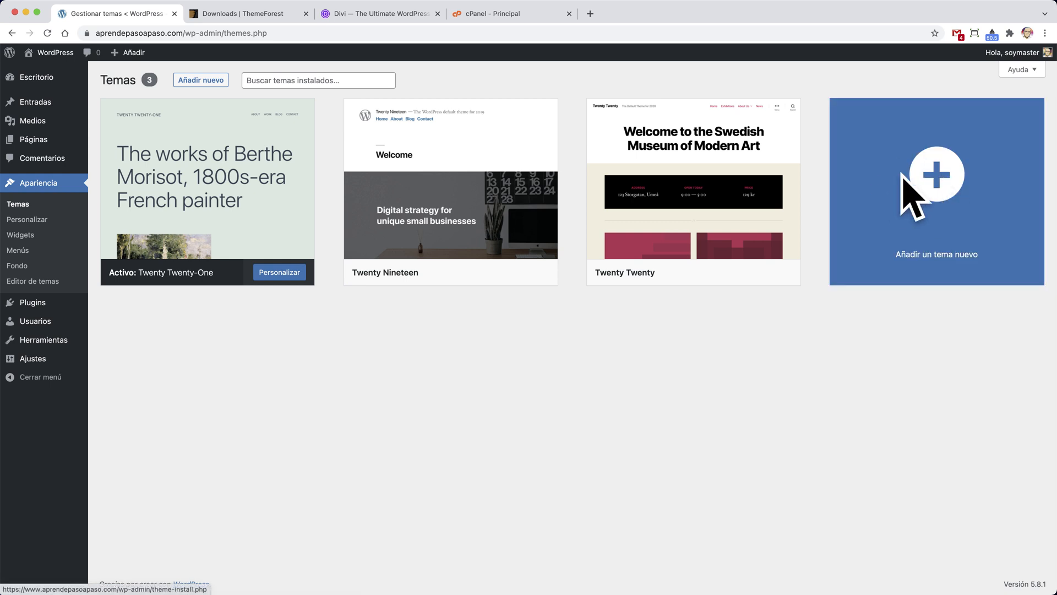
left_click(935, 179)
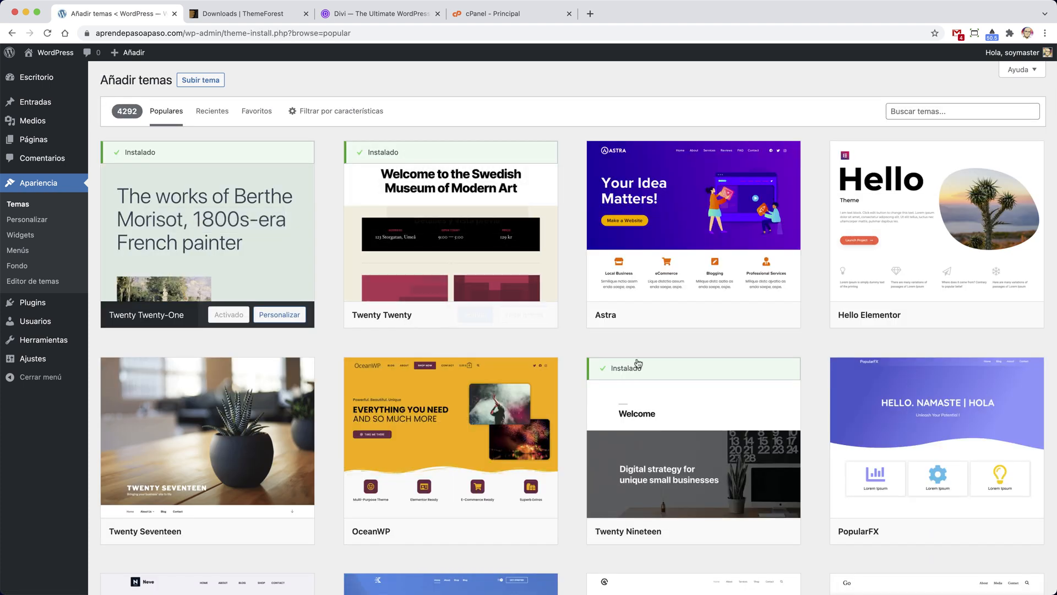
mouse_move(638, 363)
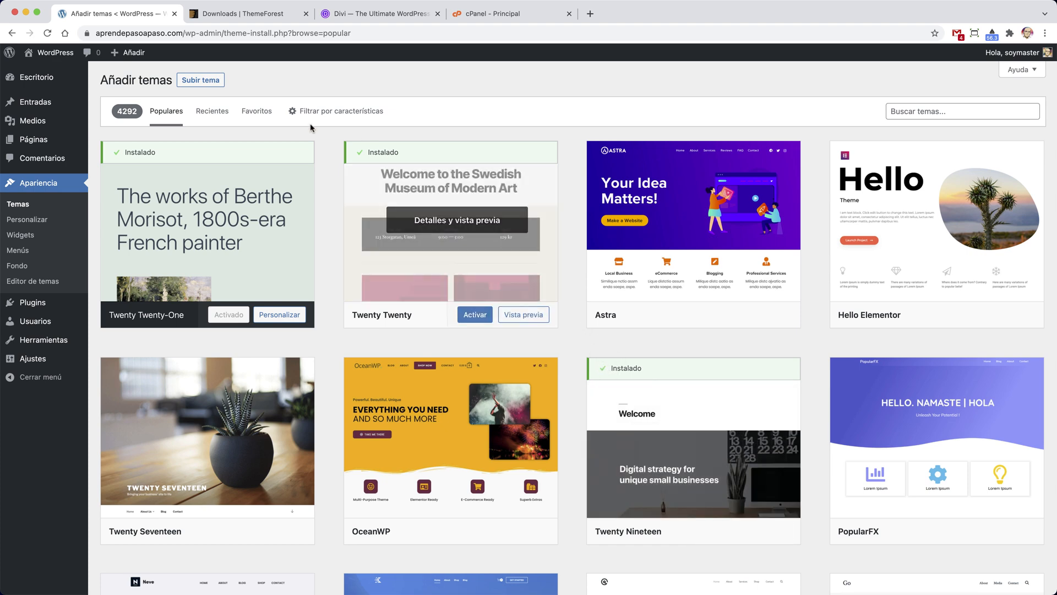
left_click(201, 81)
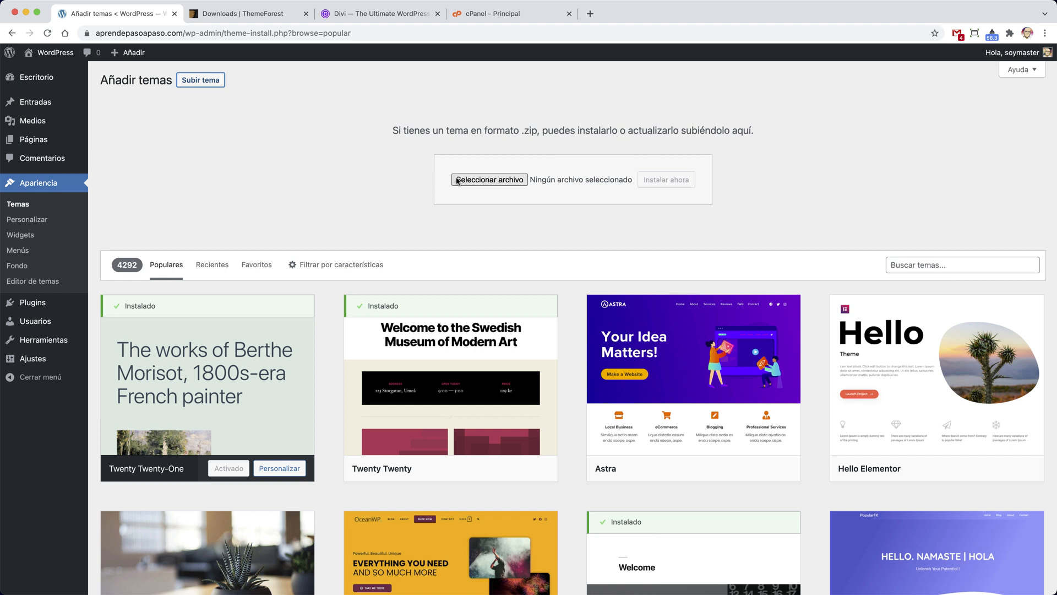
left_click_drag(1056, 394, 505, 182)
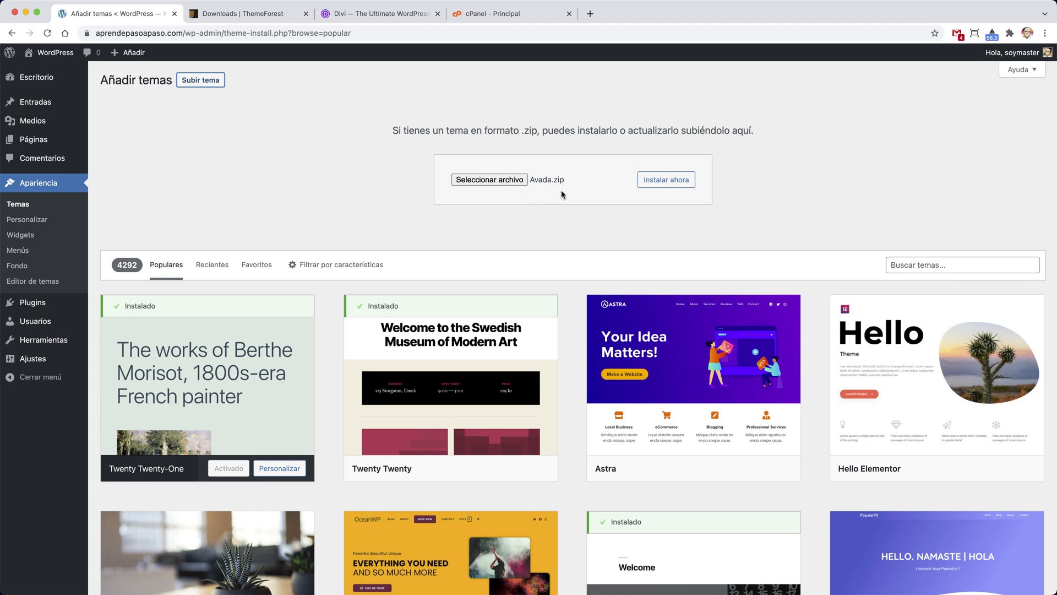
left_click(668, 182)
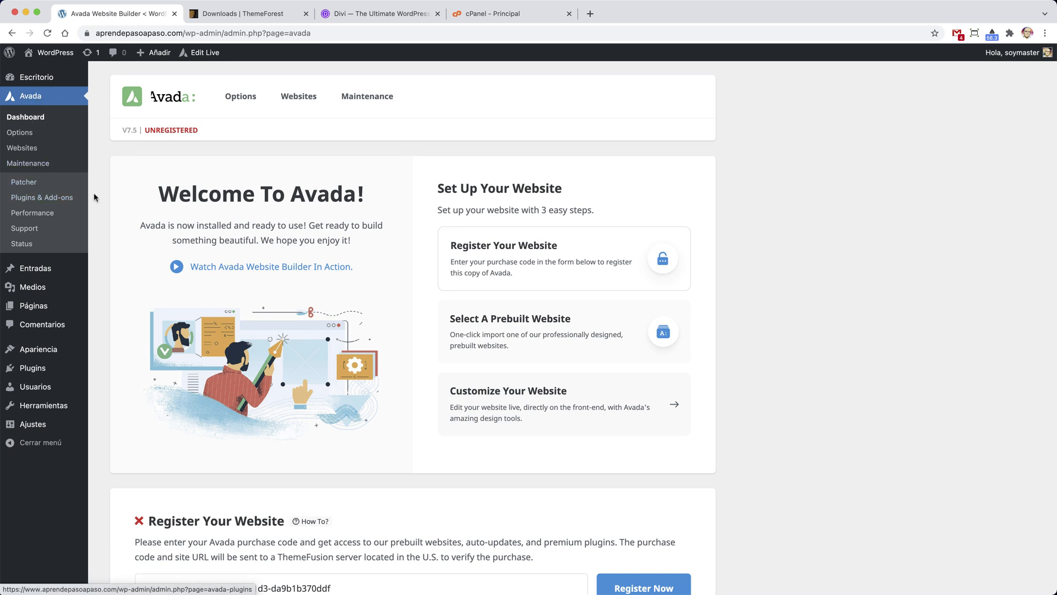
mouse_move(40, 349)
left_click(118, 353)
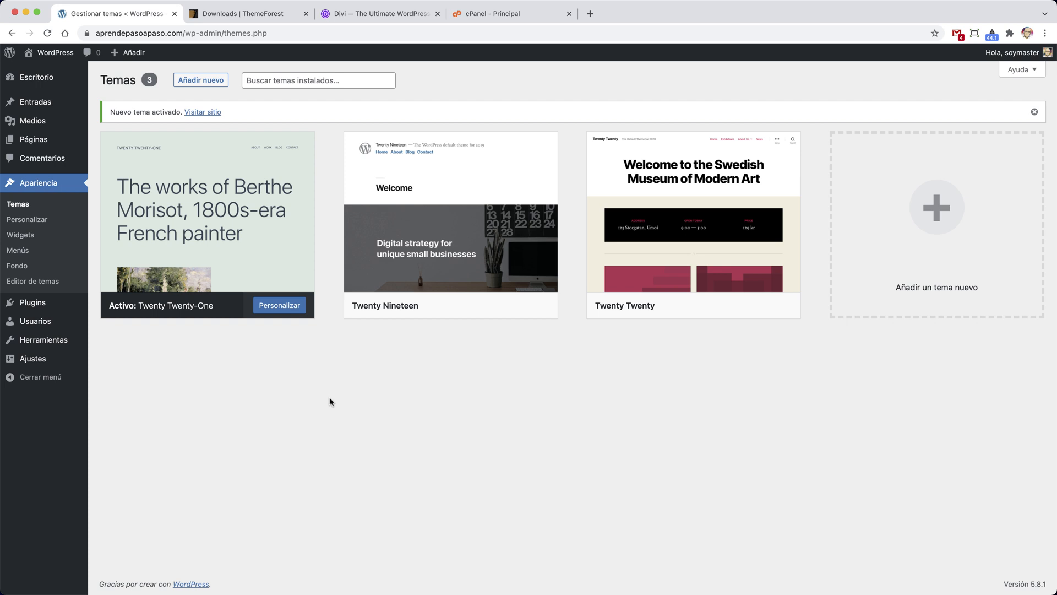
Open the site health information in WordPress and expand the Servidor section.
mouse_move(36, 344)
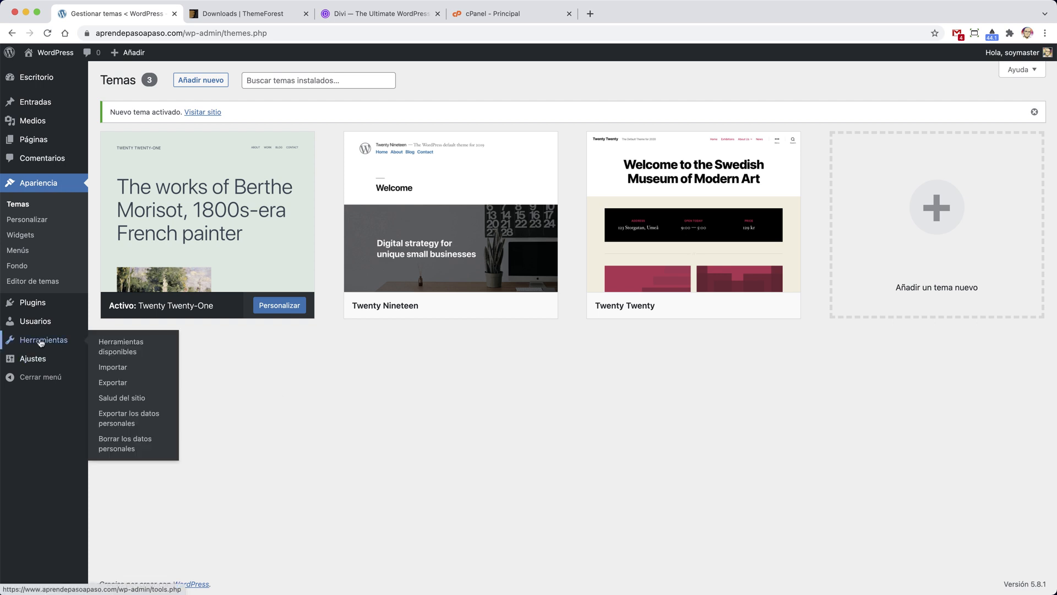
left_click(113, 401)
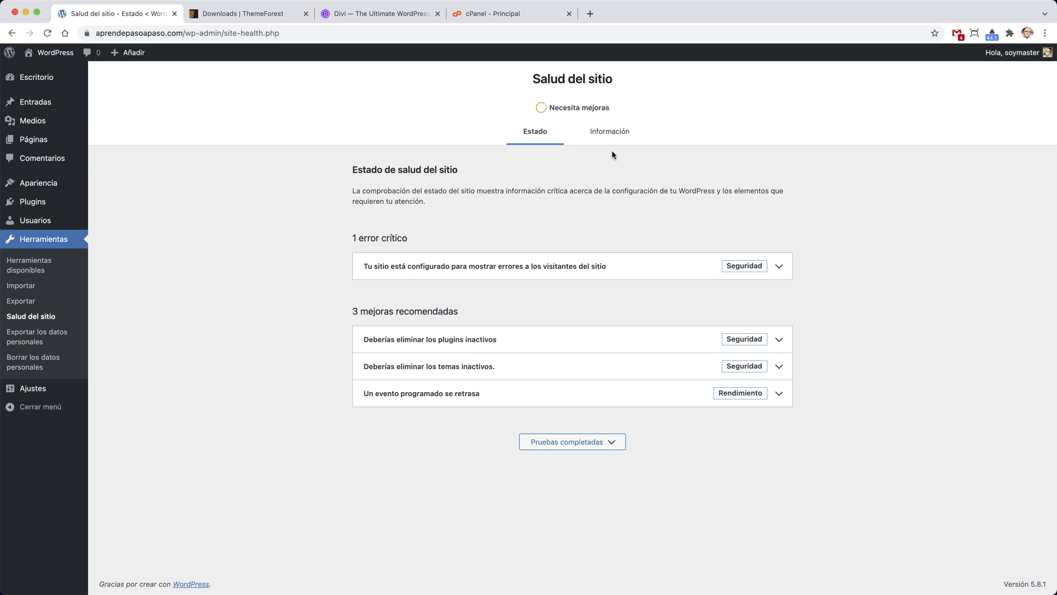
left_click(613, 132)
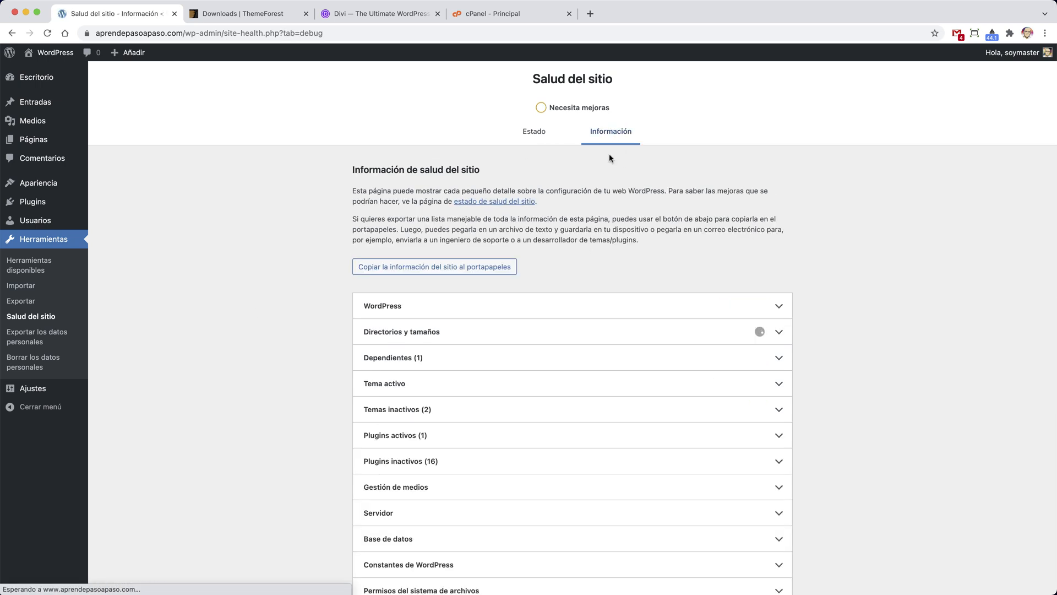
scroll(555, 460, "down", 2)
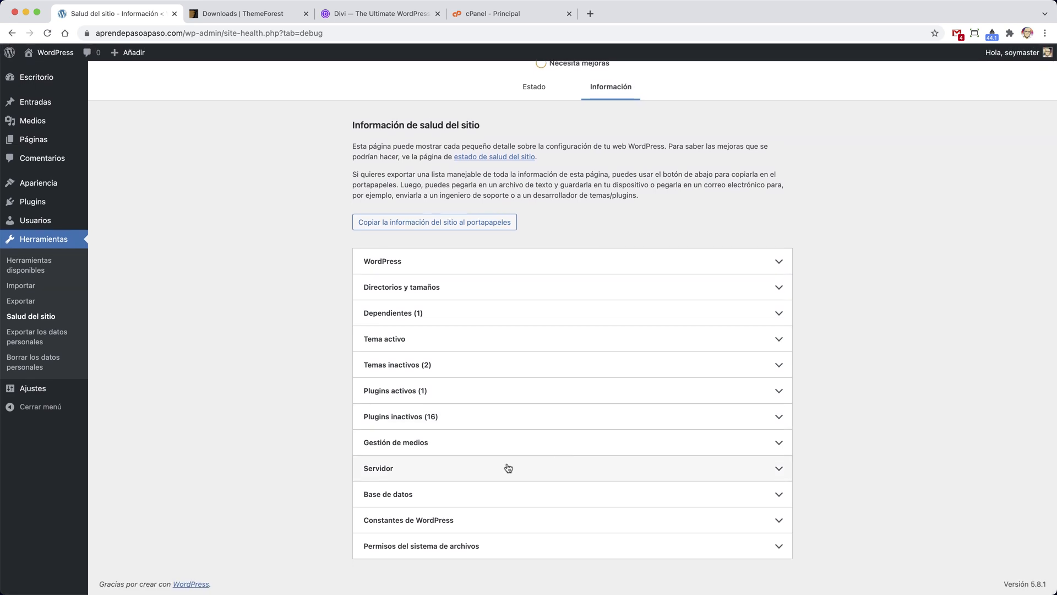
left_click(448, 472)
scroll(476, 480, "down", 5)
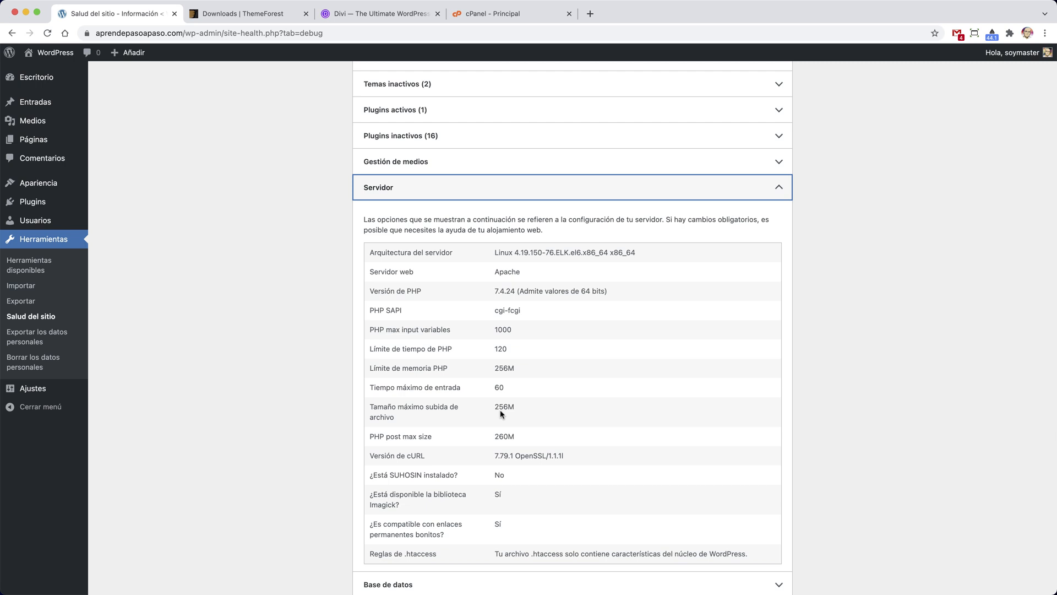
Check the server's PHP version, PHP time limit, PHP memory limit and maximum file upload size.
left_click(541, 387)
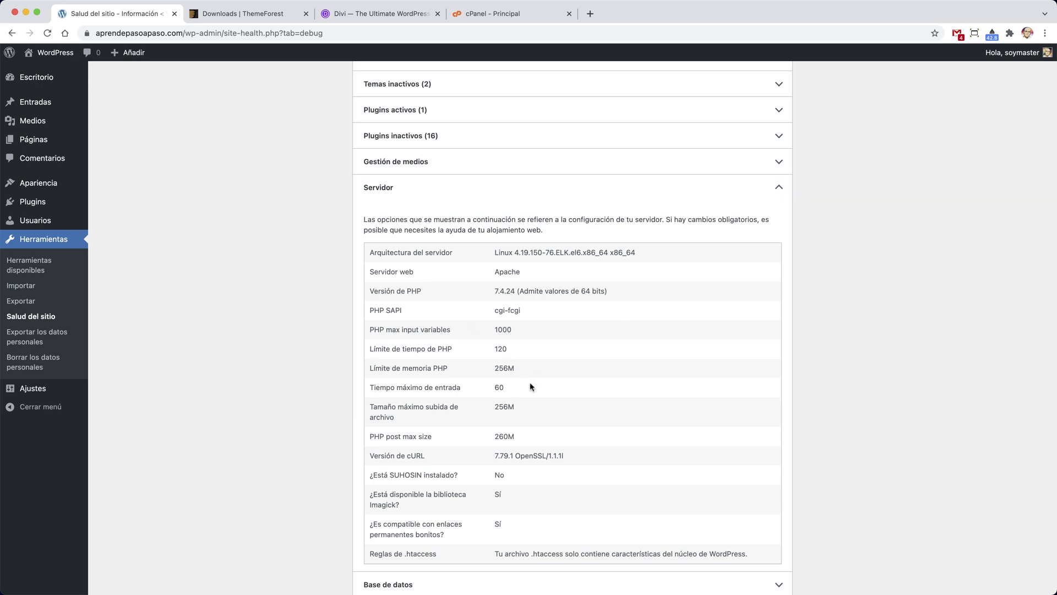
left_click_drag(370, 292, 518, 290)
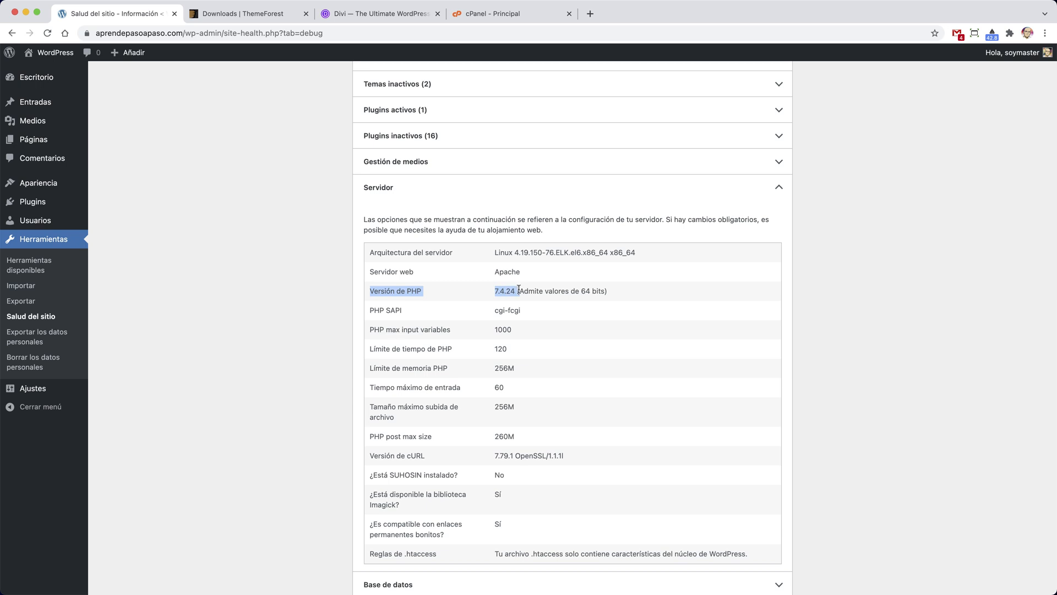
double_click(503, 349)
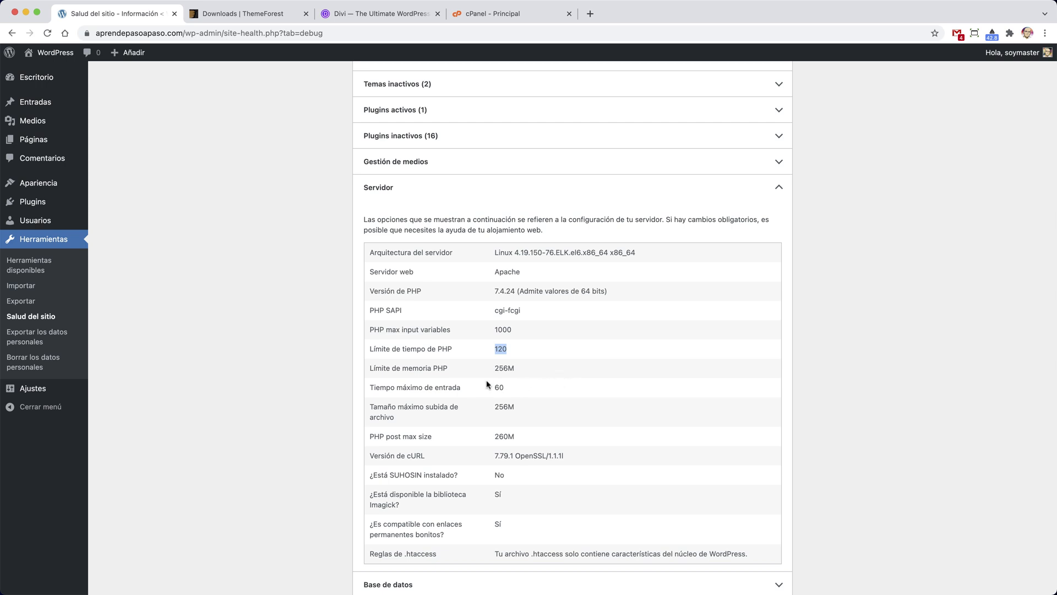
left_click_drag(492, 370, 527, 372)
left_click_drag(482, 410, 526, 408)
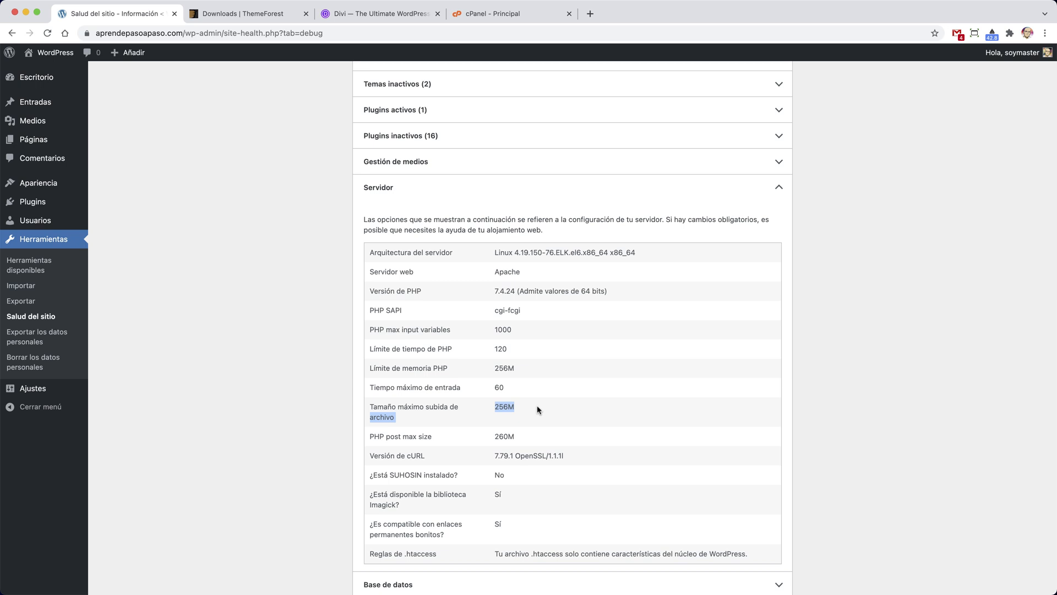
left_click(264, 351)
Return to the WordPress themes list, and open the site's wp-content/themes folder in the cPanel file manager.
mouse_move(34, 189)
left_click(122, 190)
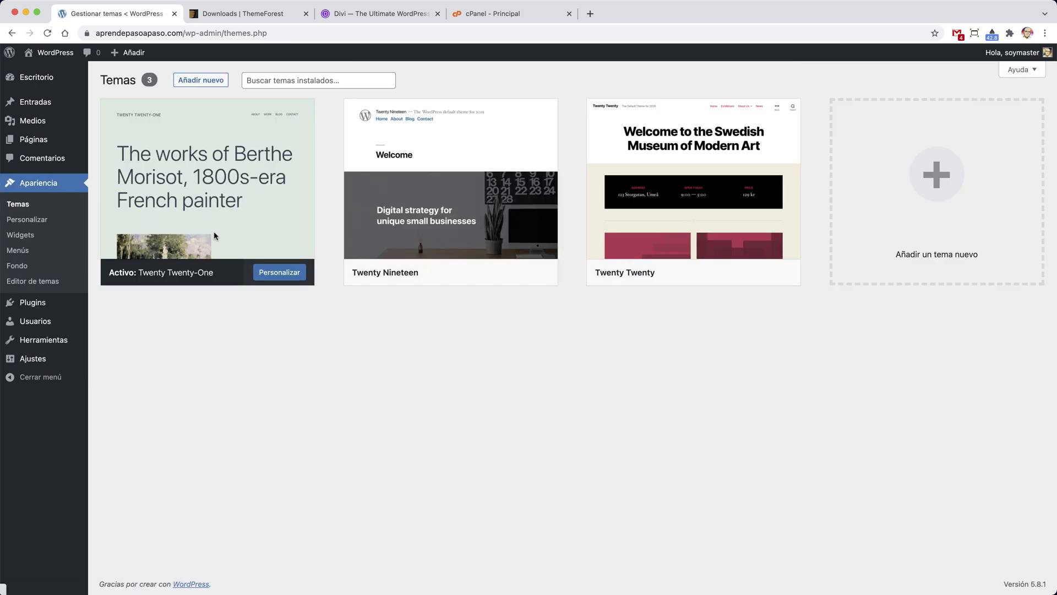
left_click(523, 18)
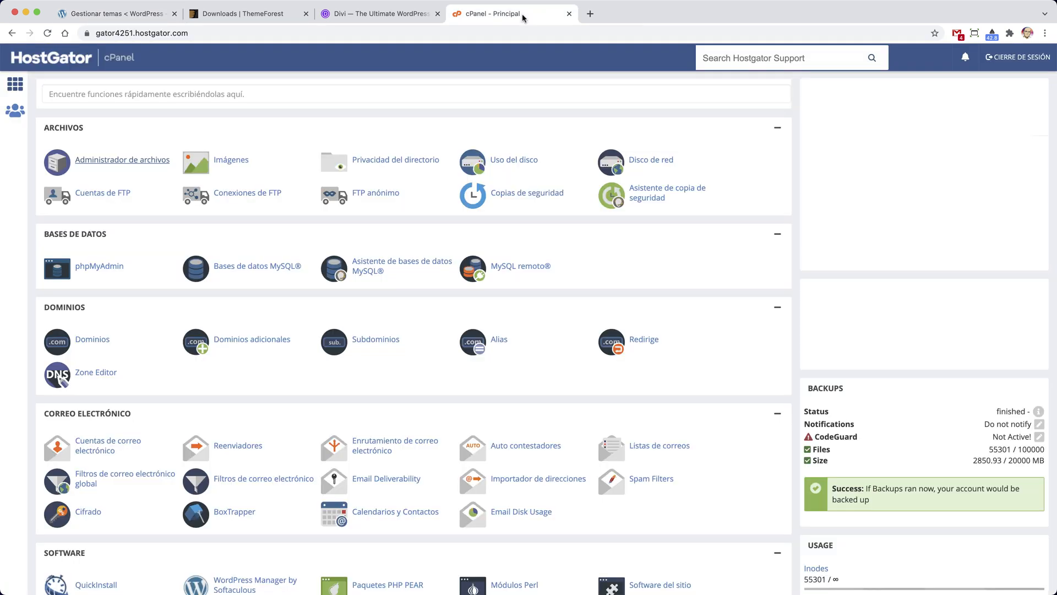
left_click(133, 160)
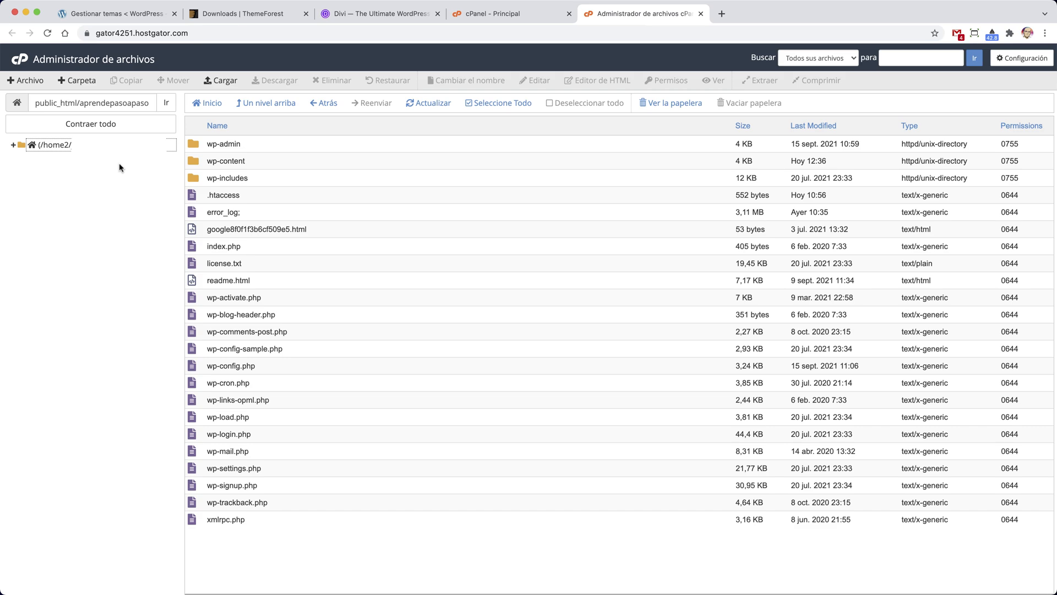
double_click(198, 161)
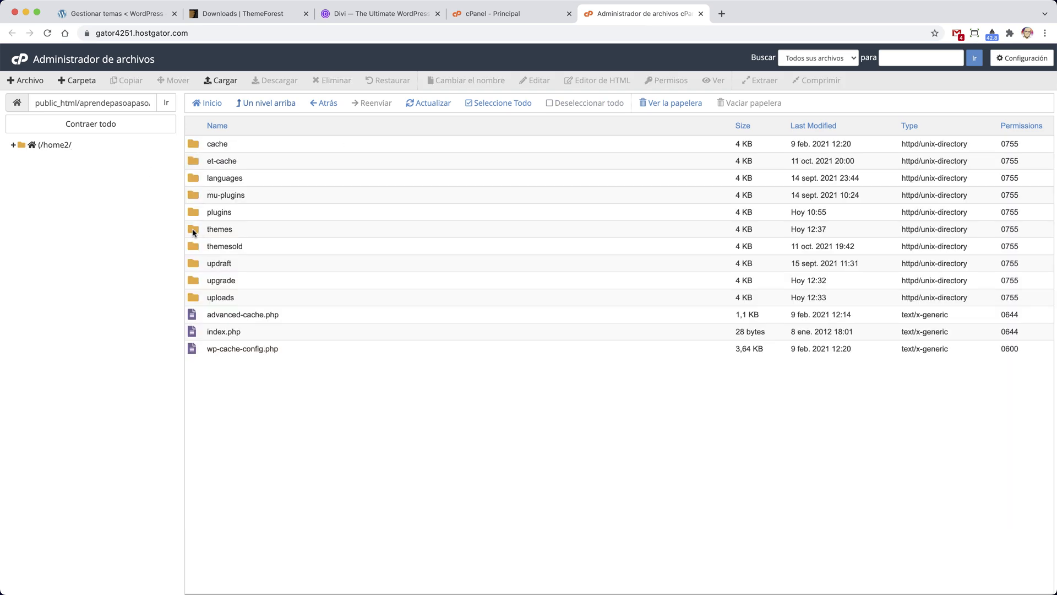
double_click(193, 231)
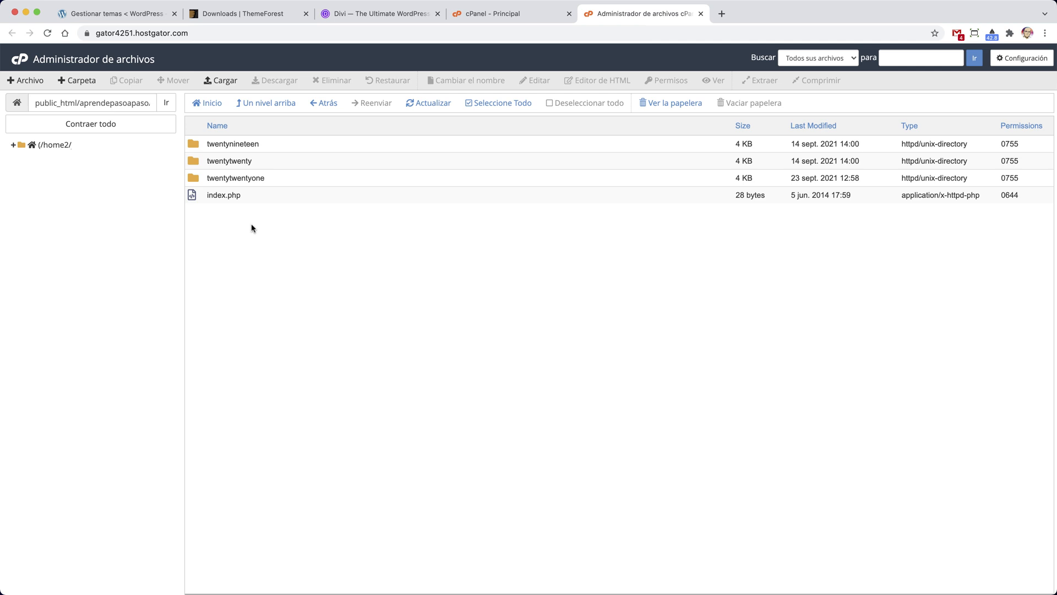
Upload Avada.zip to the site's wp-content/themes folder and return to that folder's file listing.
left_click(222, 80)
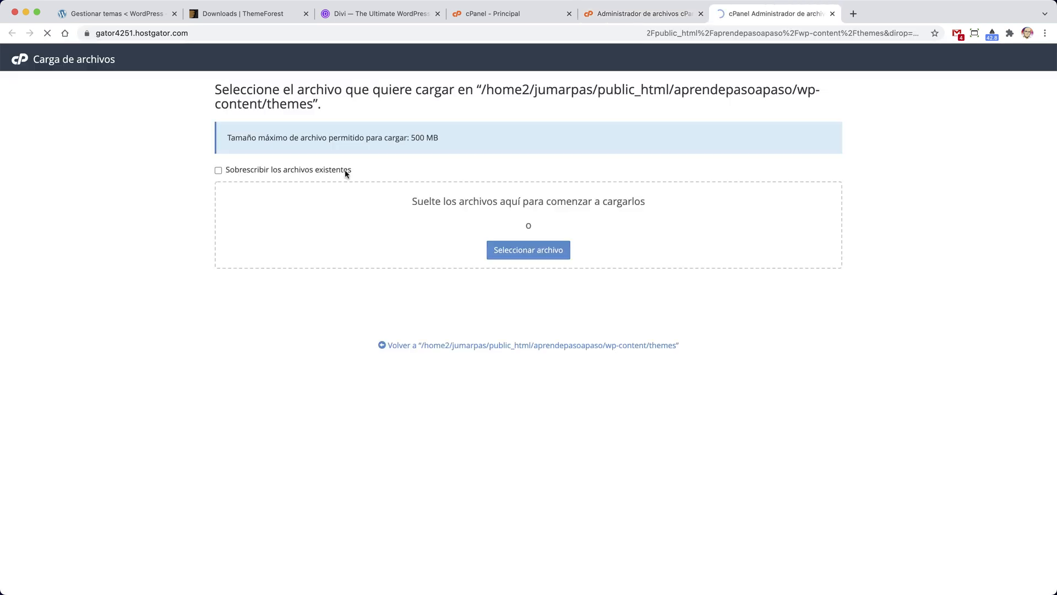
left_click_drag(770, 302, 521, 244)
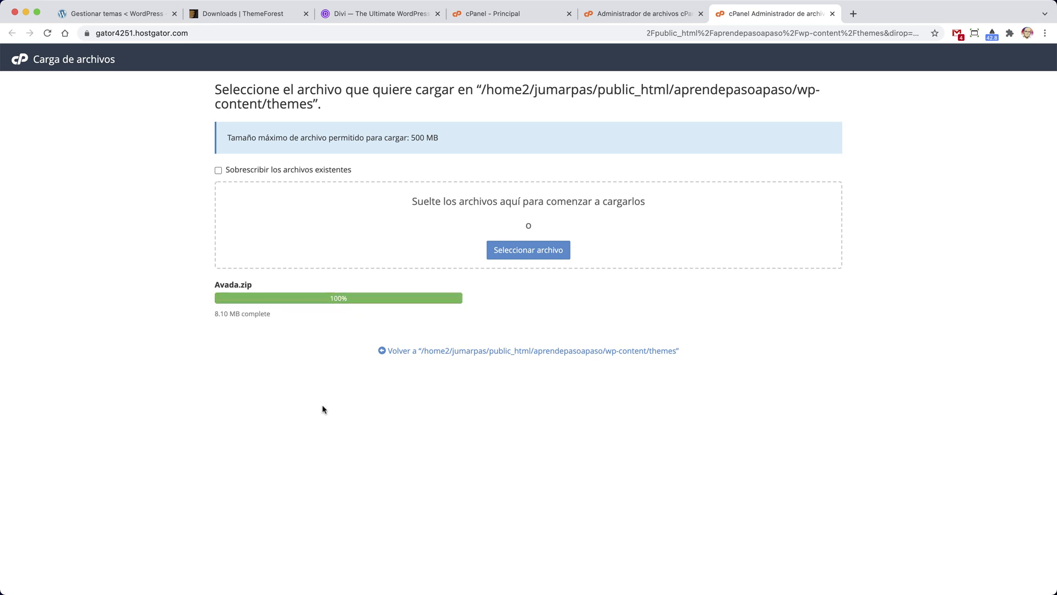
left_click(484, 351)
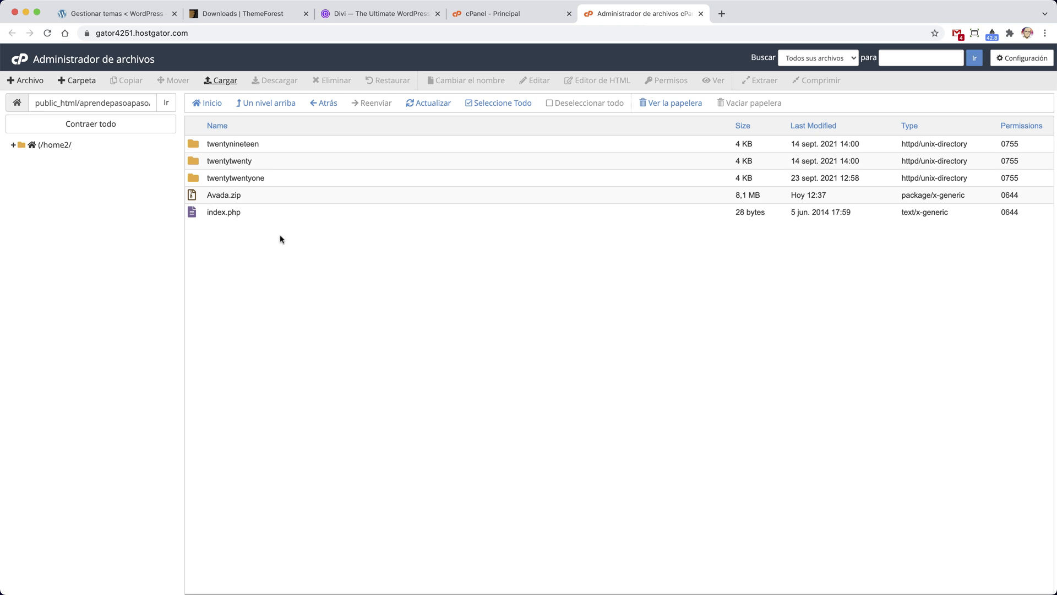
Extract Avada.zip into /public_html/aprendepasoapaso/wp-content/themes and refresh the folder listing.
left_click(193, 195)
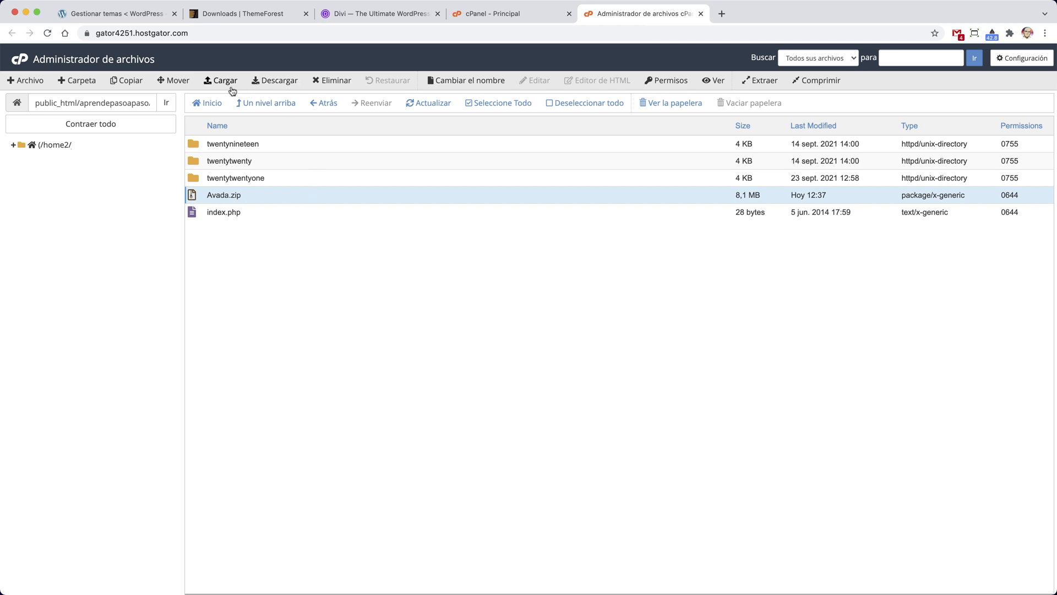
left_click(761, 81)
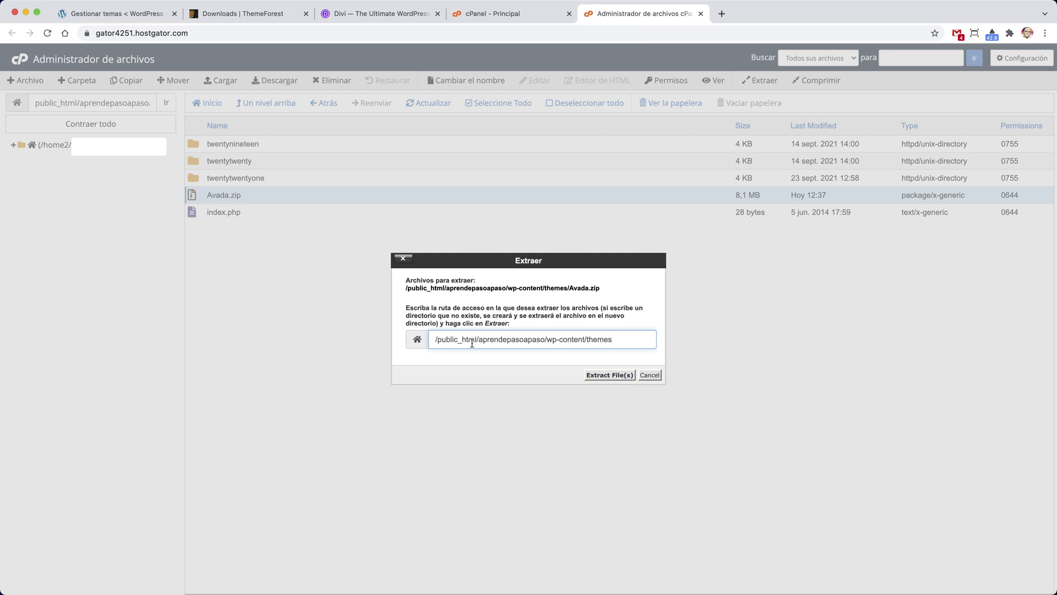
left_click(601, 379)
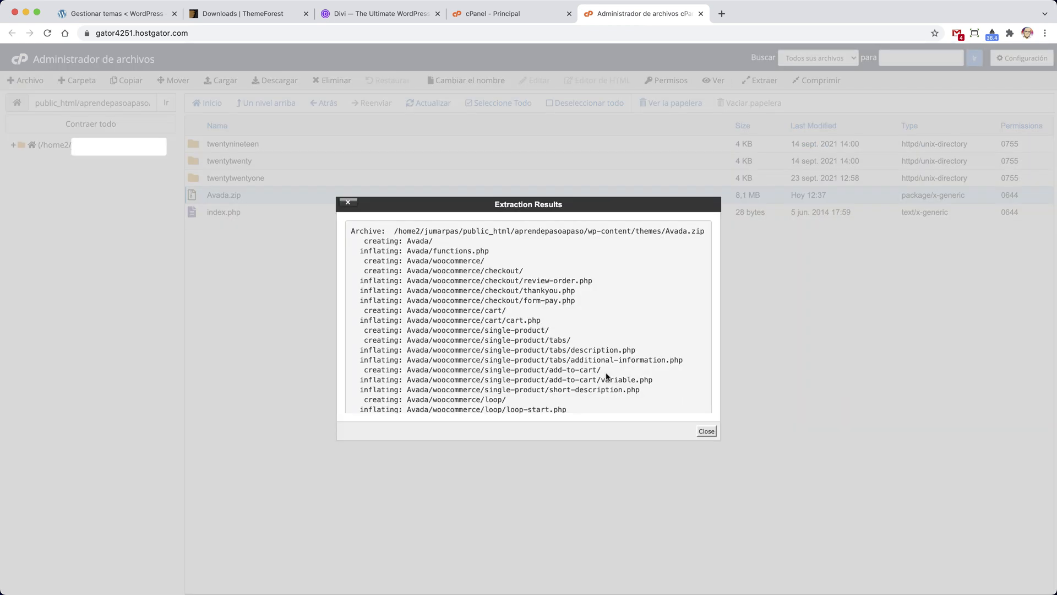
left_click(707, 431)
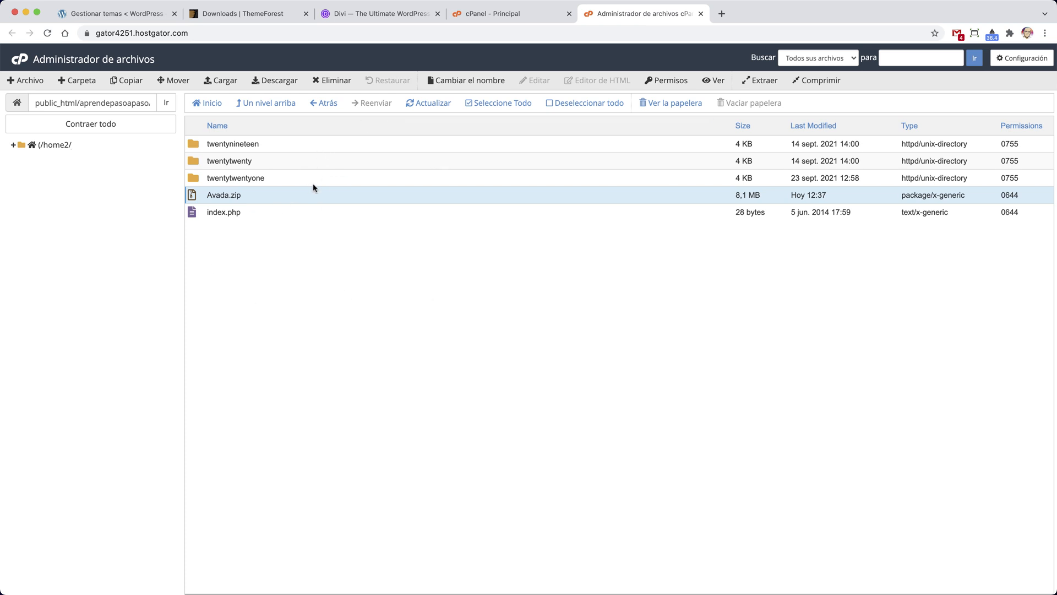
left_click(438, 106)
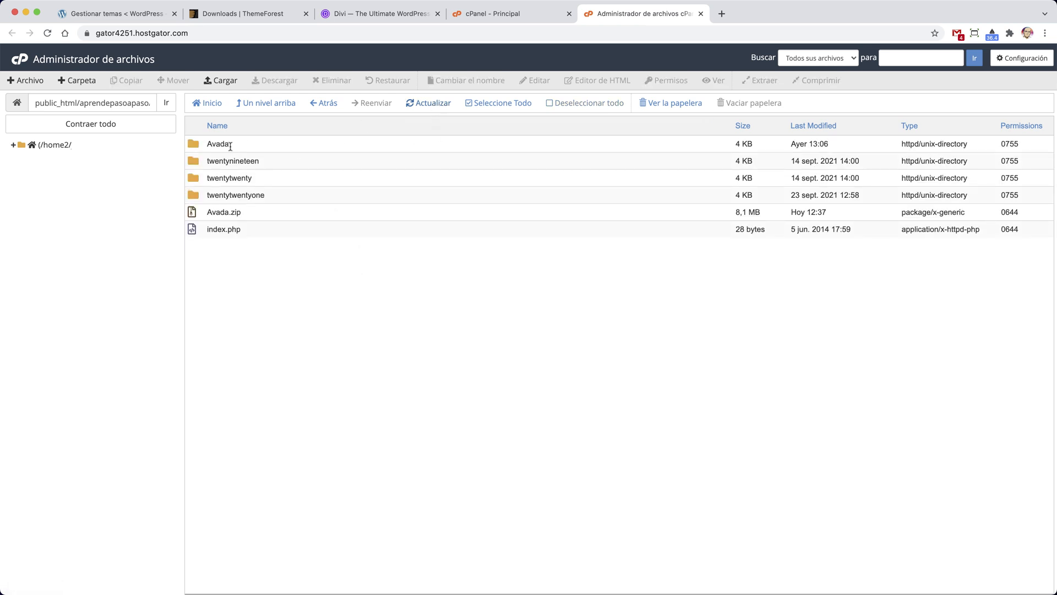
Move Avada.zip from the themes folder to the trash.
left_click(193, 215)
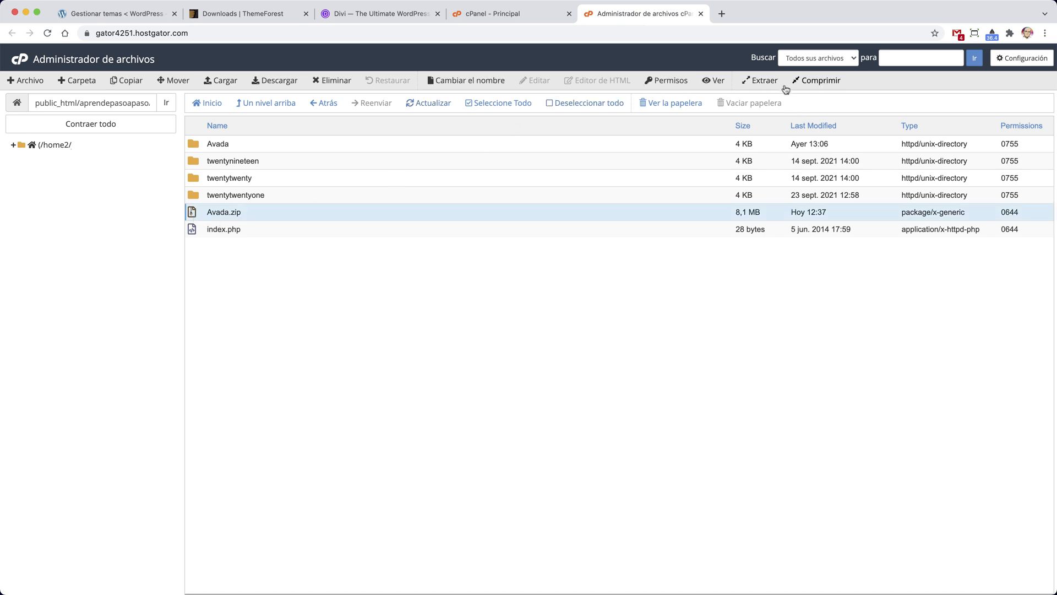
left_click(336, 83)
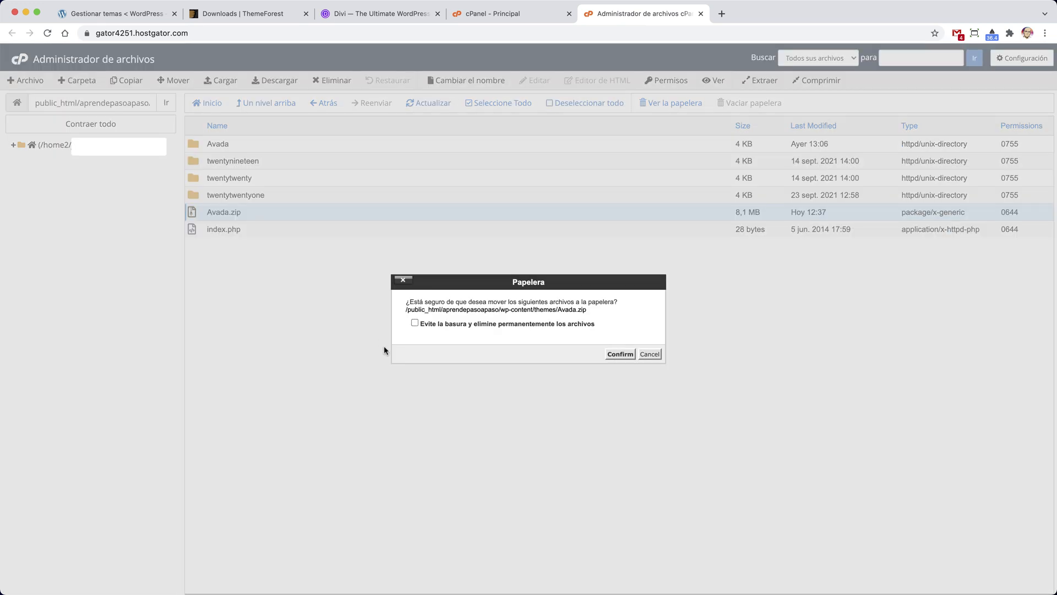
left_click(620, 354)
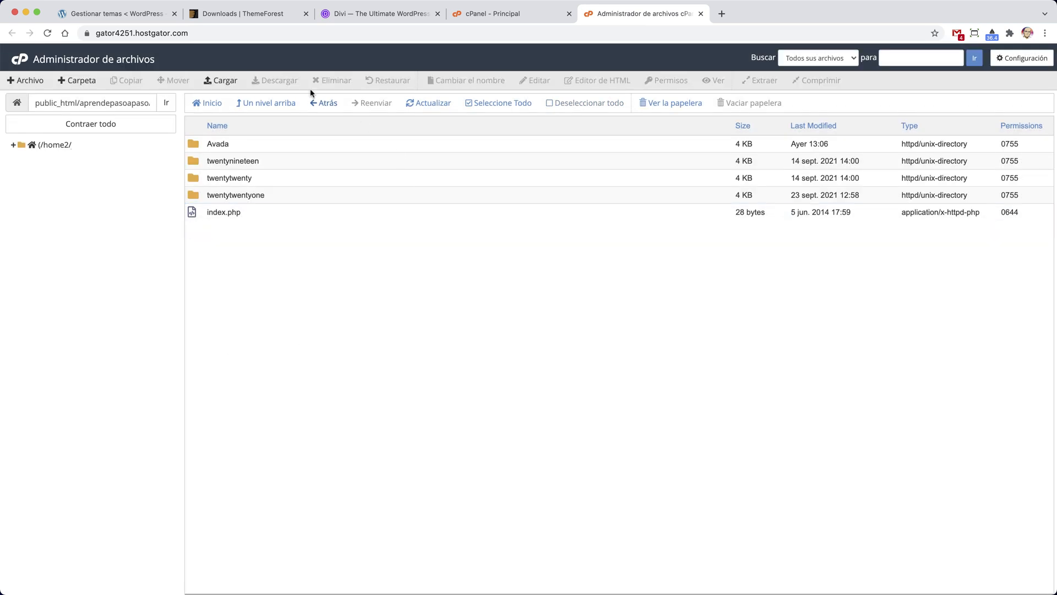
Return to the WordPress themes page, reload it and activate the Avada theme.
left_click(137, 15)
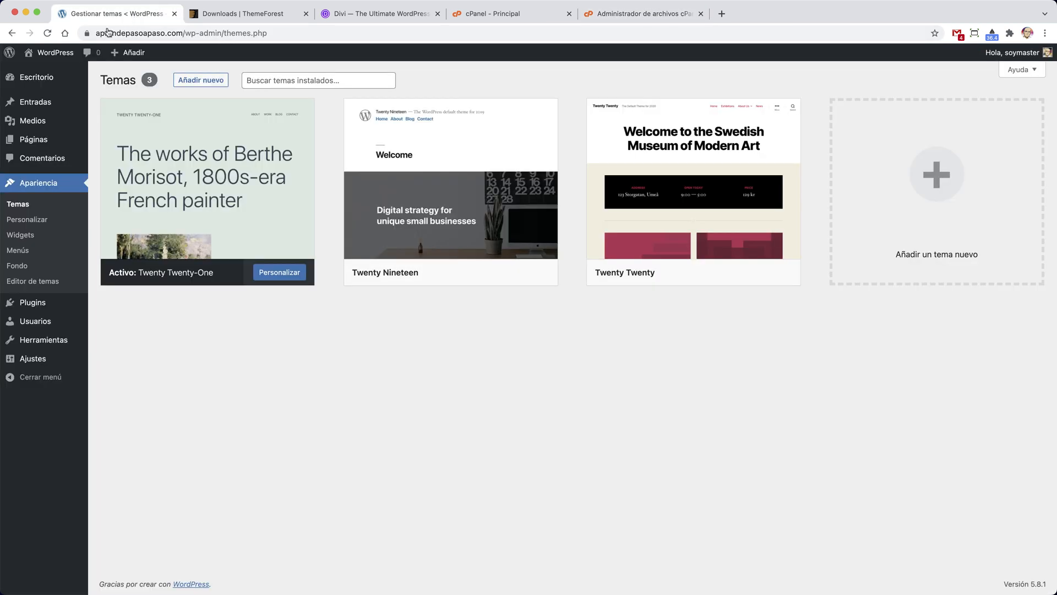
left_click(48, 34)
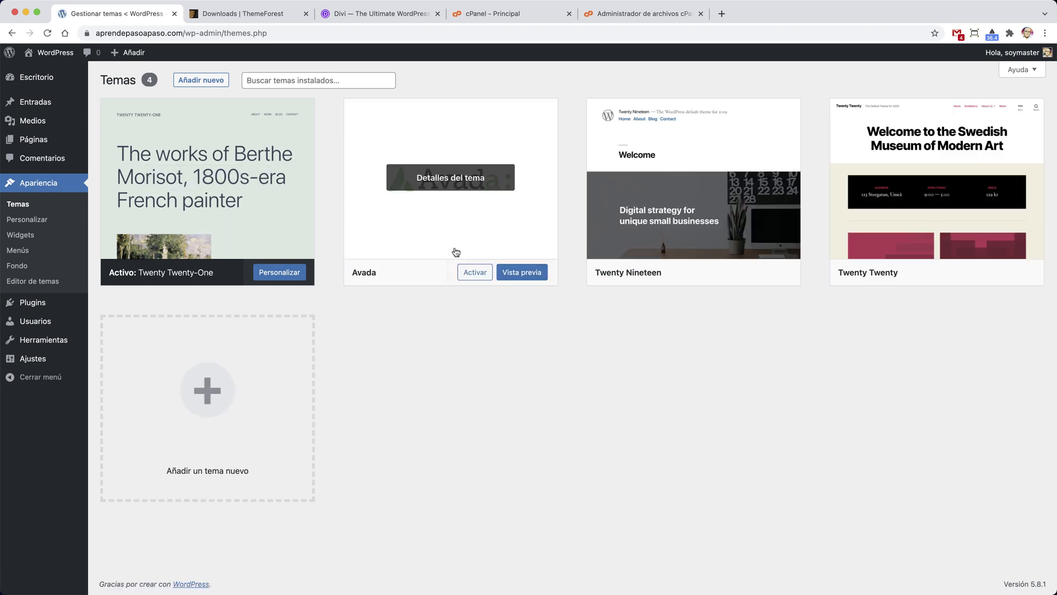
left_click(475, 271)
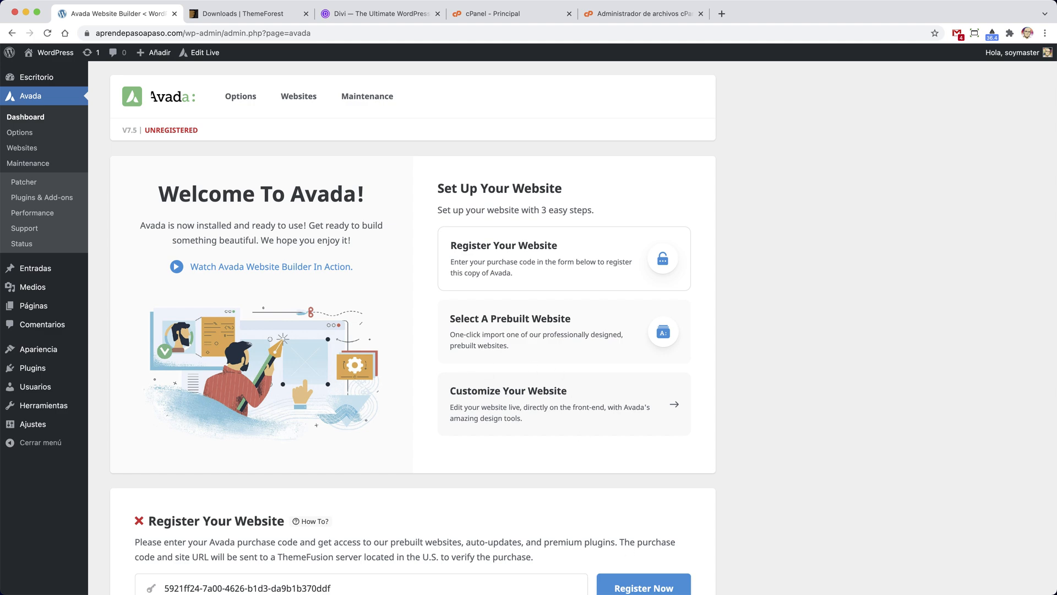
Switch to the FTP client and open the site's remote wp-content/themes folder.
key("super+Tab")
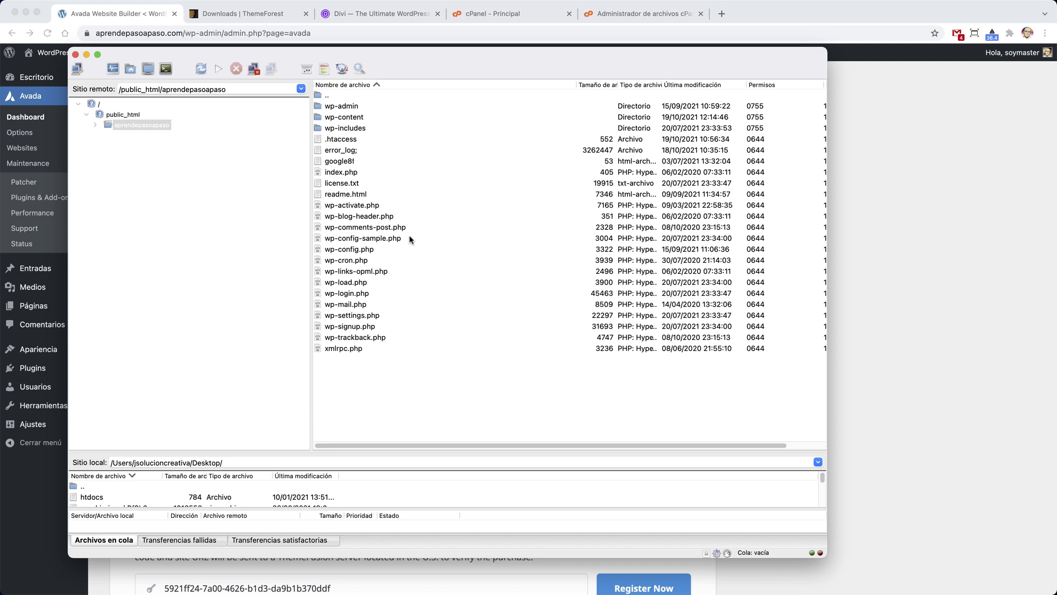
double_click(319, 118)
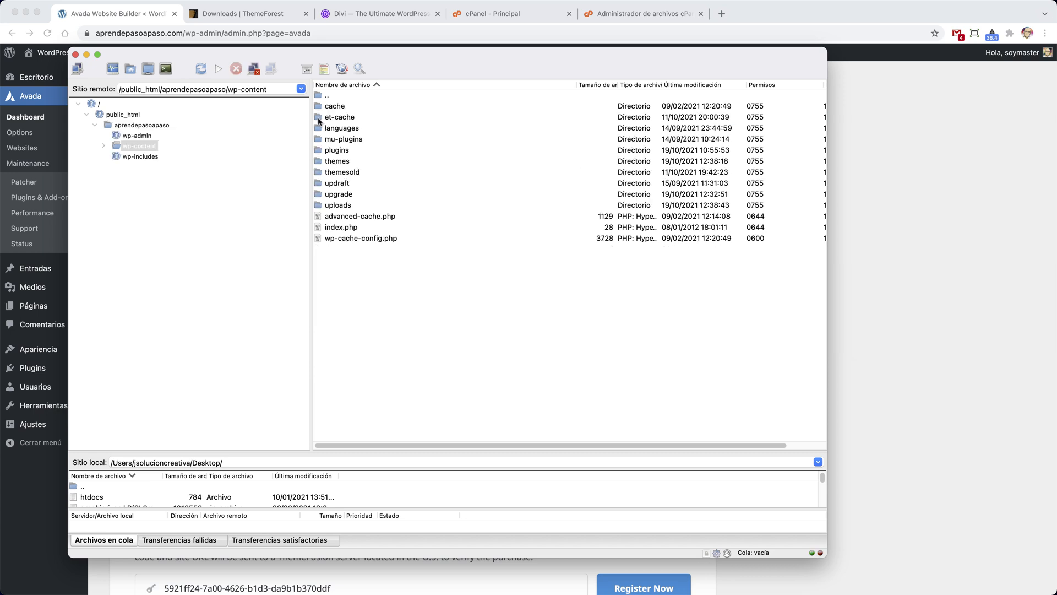
left_click(320, 161)
double_click(320, 161)
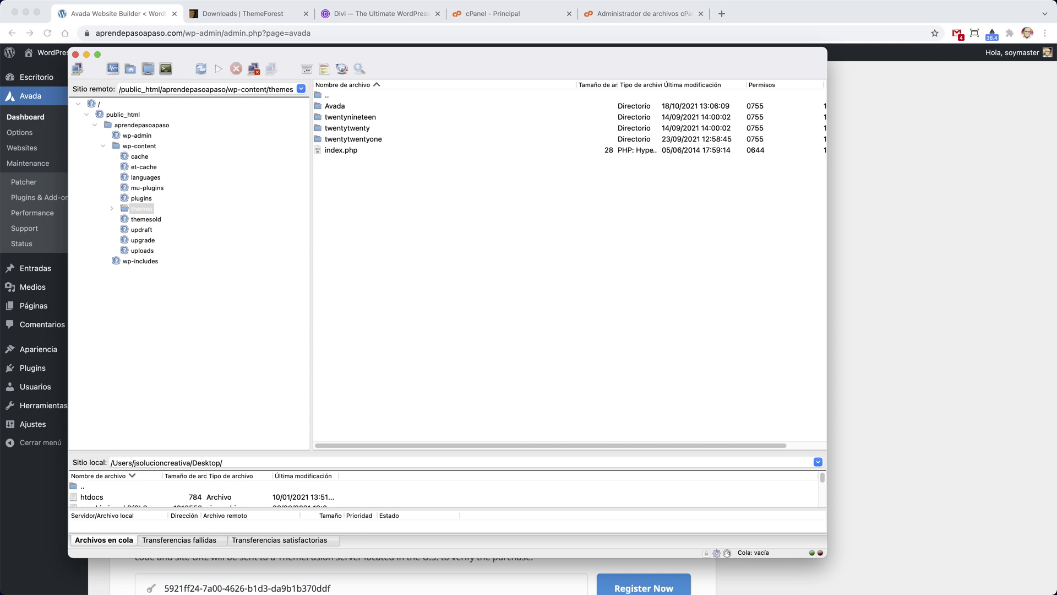
Switch back to the WordPress admin in Chrome and open the installed themes page.
left_click(897, 352)
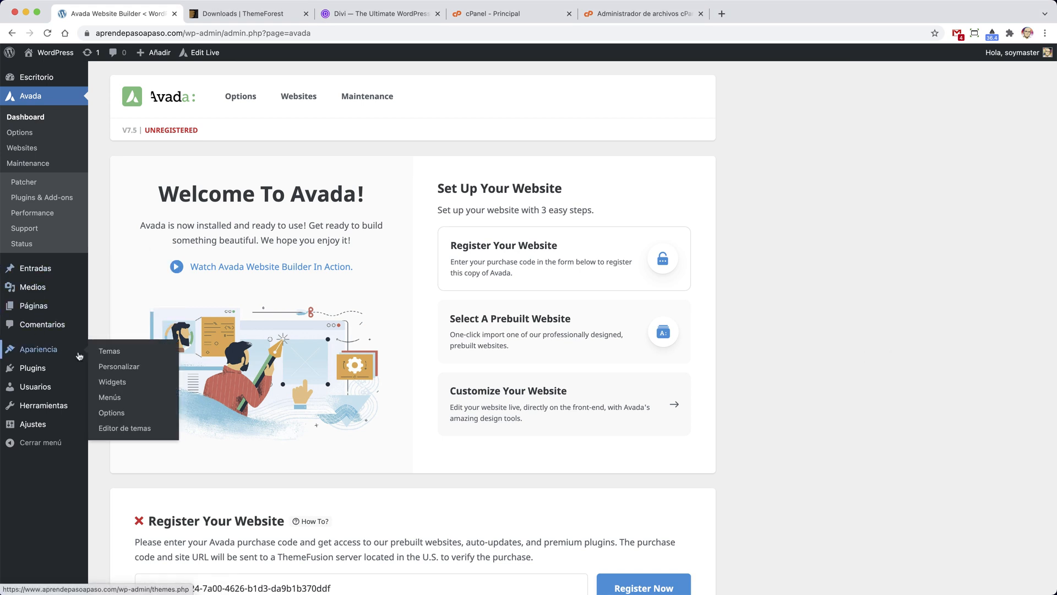
left_click(103, 355)
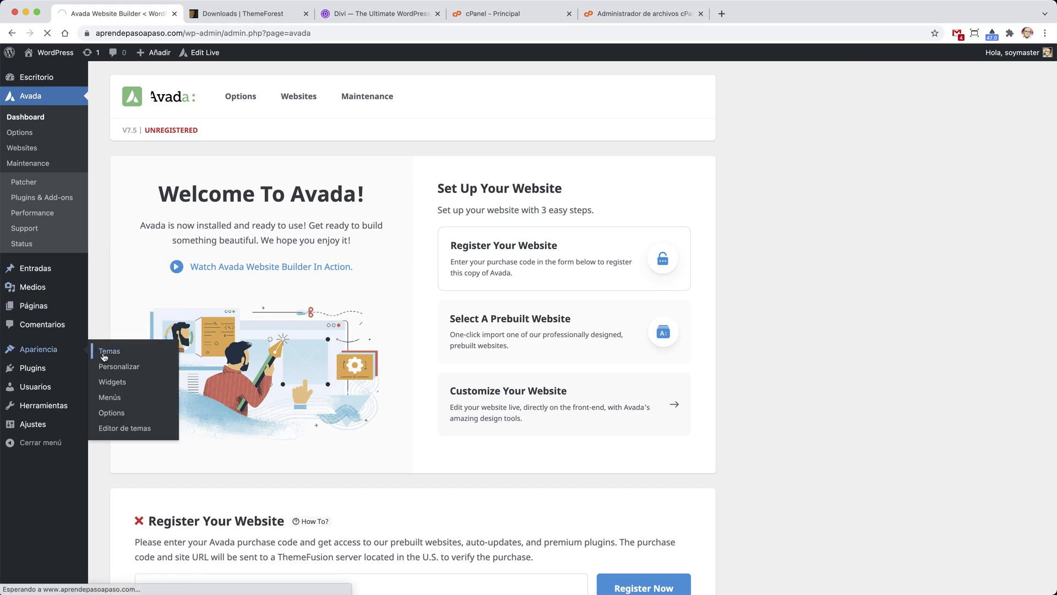